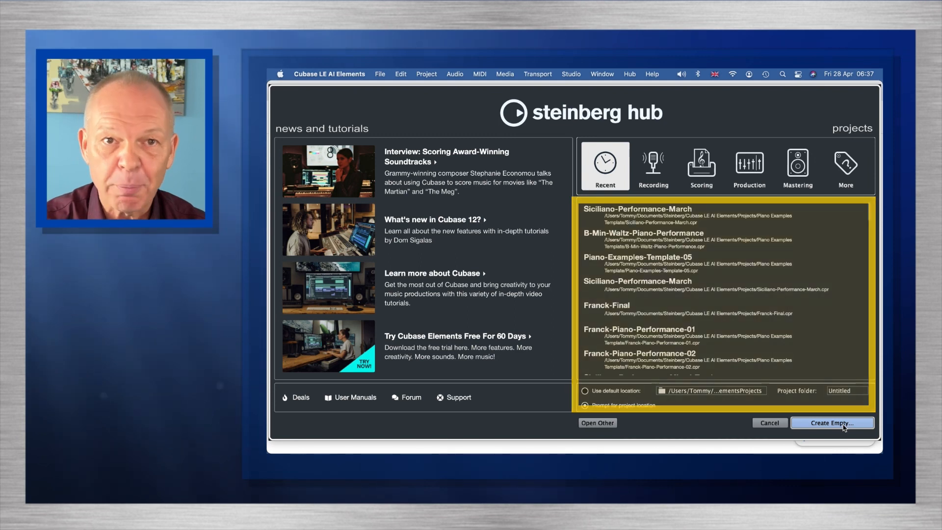
Create an empty project in the Projects folder and save it as Demo.cpr.
{"action": "left_click", "coordinate": [843, 425]}
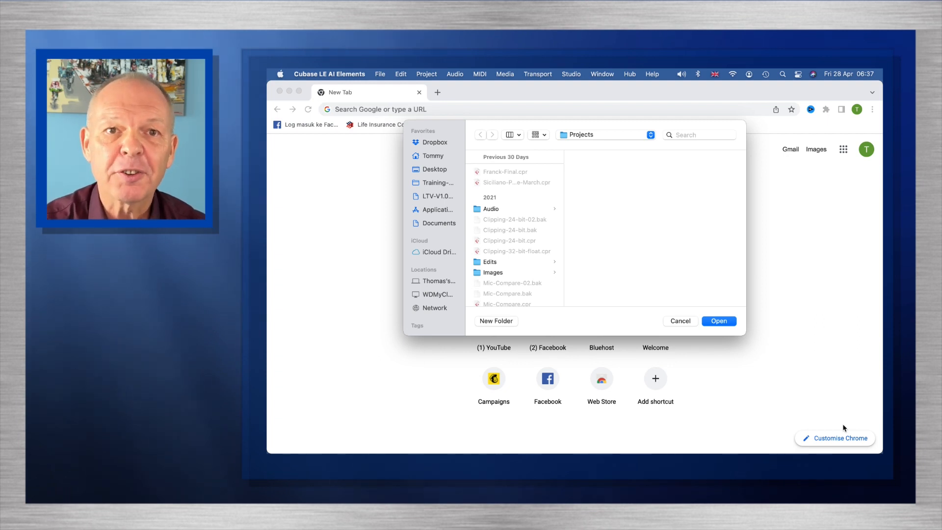
{"action": "left_click", "coordinate": [719, 321]}
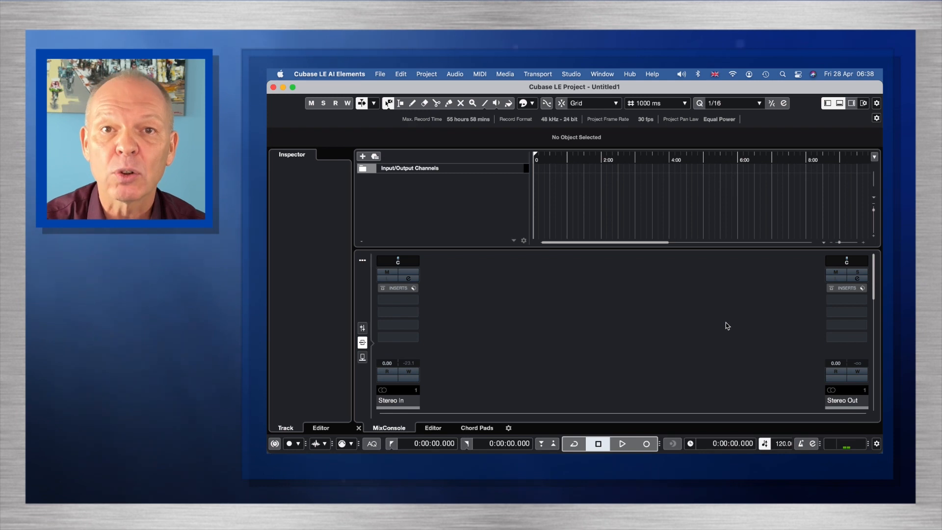
{"action": "left_click", "coordinate": [380, 74]}
{"action": "left_click", "coordinate": [393, 136]}
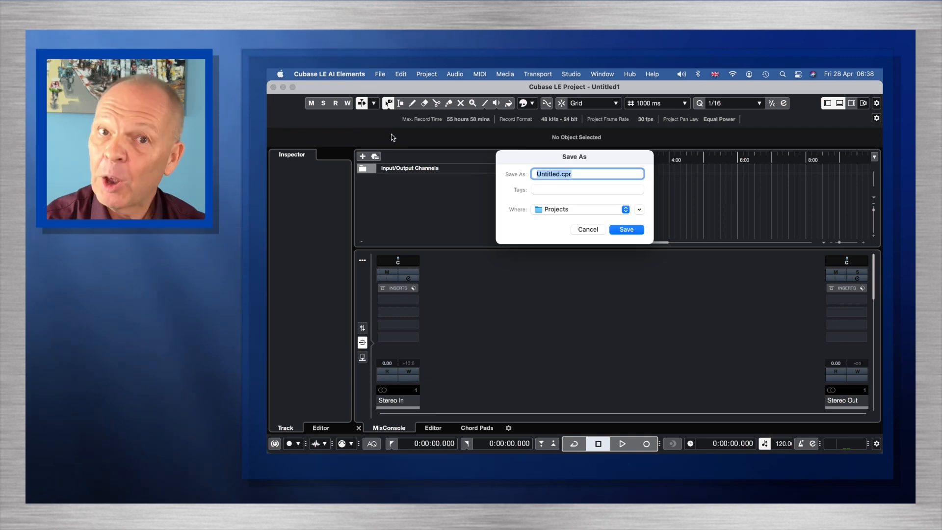
{"action": "left_click", "coordinate": [553, 175]}
{"action": "double_click", "coordinate": [553, 175]}
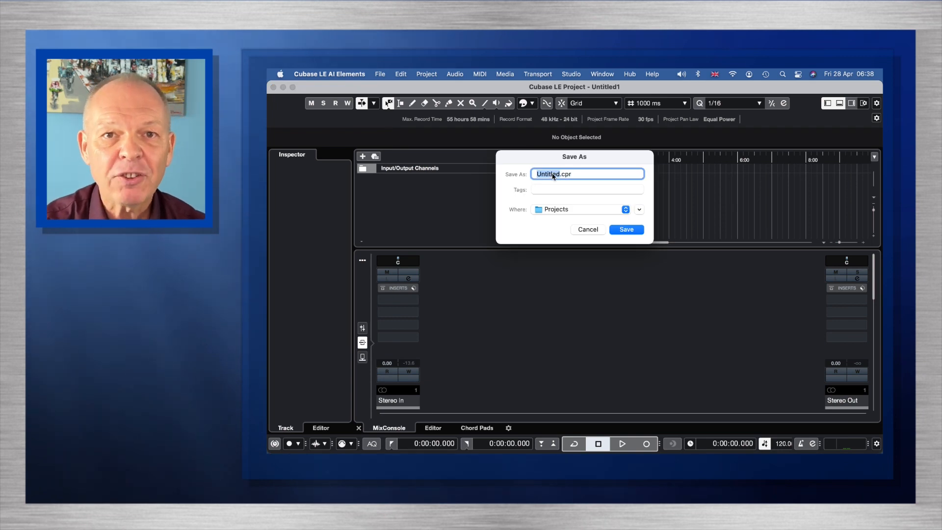
{"action": "type", "text": "Demo"}
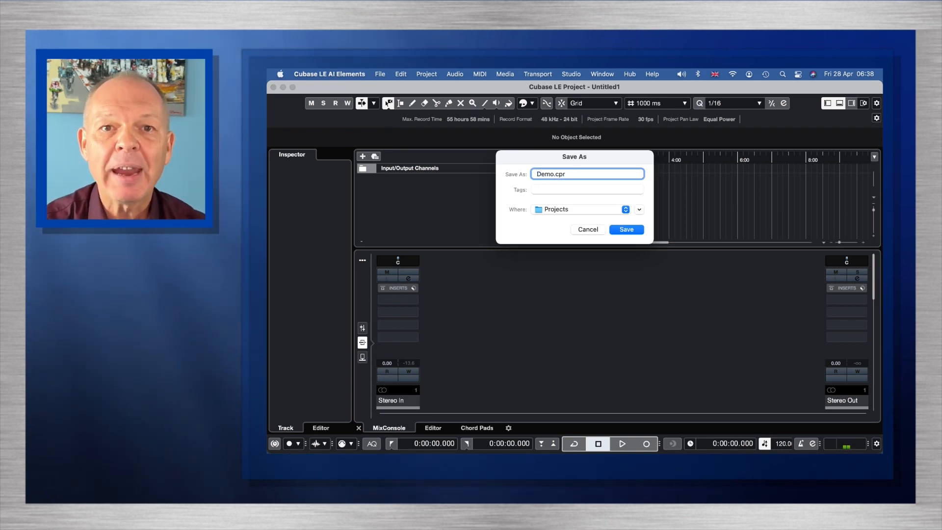
{"action": "left_click", "coordinate": [626, 230]}
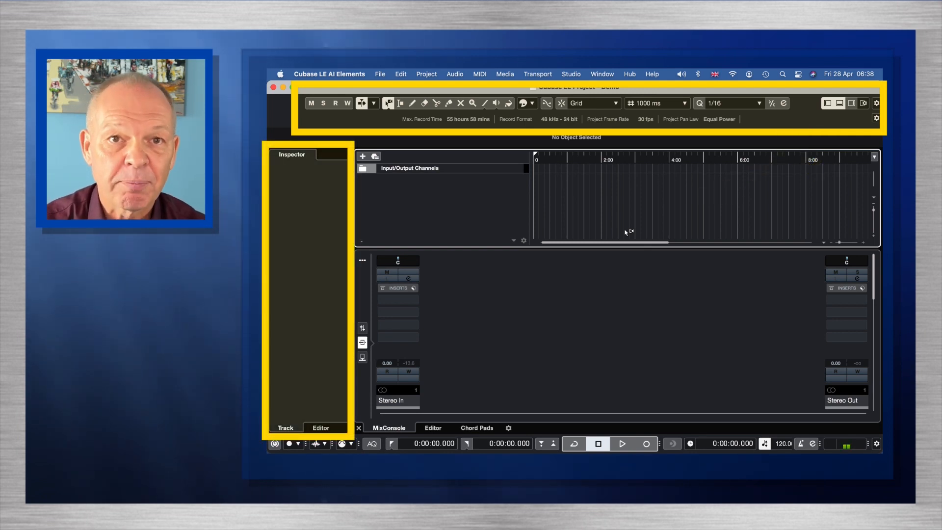
Turn on Snap and set the project's record bit depth to 32 bit float.
{"action": "left_click", "coordinate": [562, 104]}
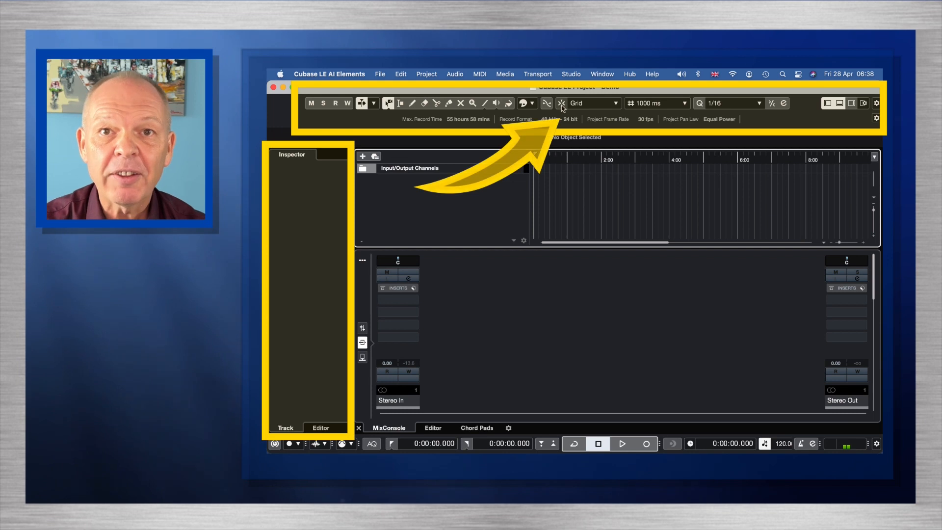
{"action": "left_click", "coordinate": [561, 104]}
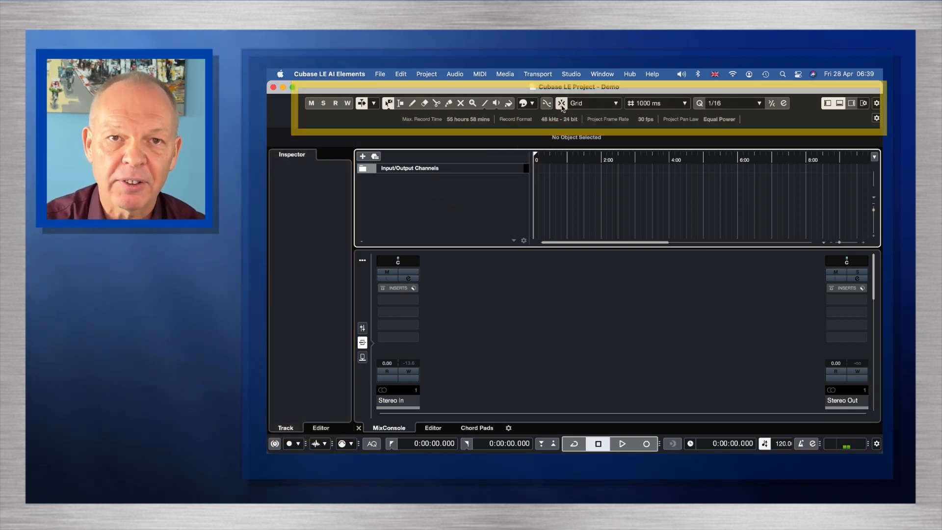
{"action": "left_click", "coordinate": [427, 75]}
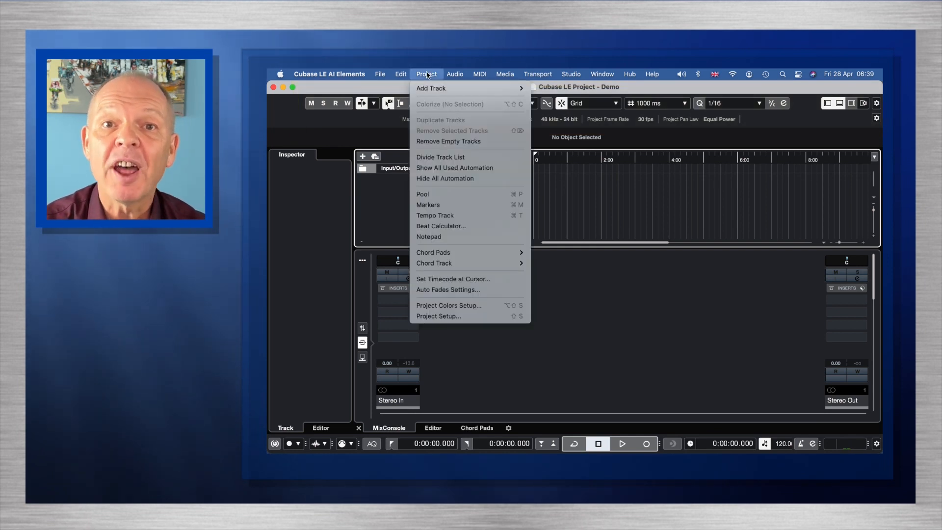
{"action": "left_click", "coordinate": [437, 317]}
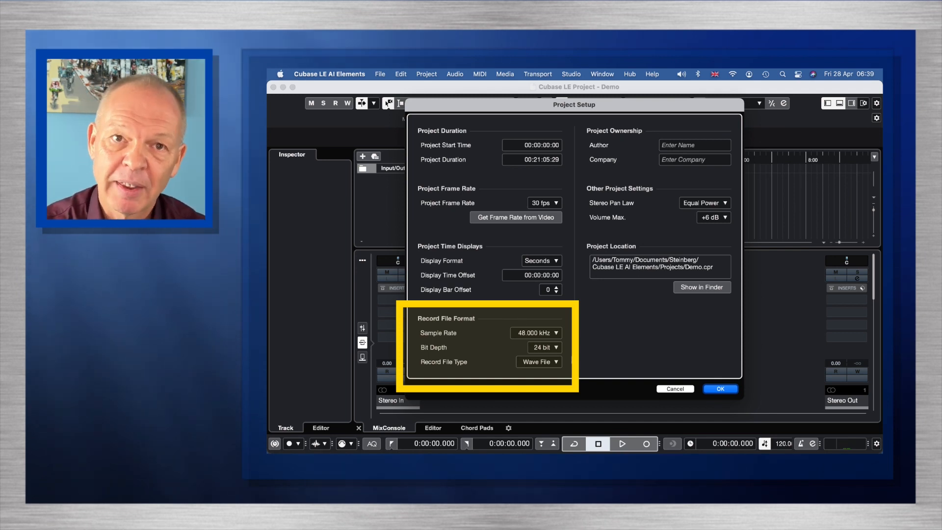
{"action": "left_click", "coordinate": [556, 348]}
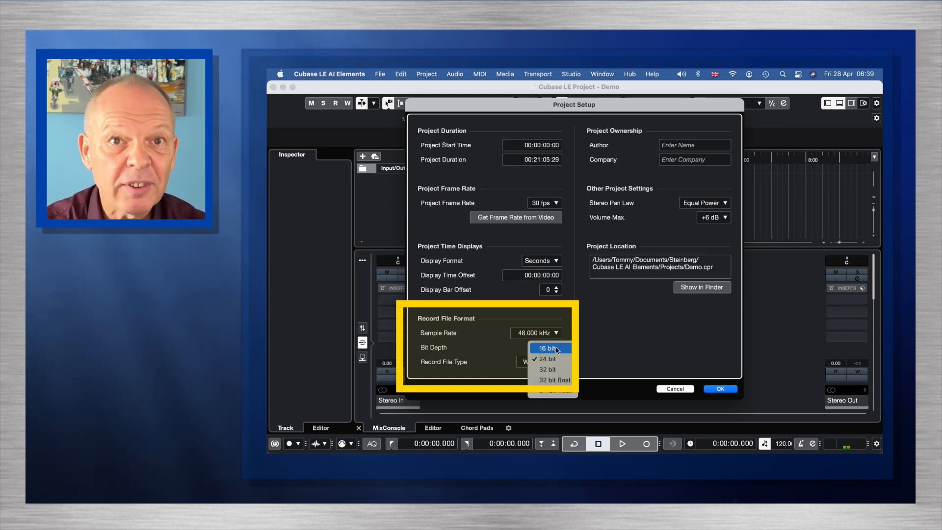
{"action": "left_click", "coordinate": [553, 380]}
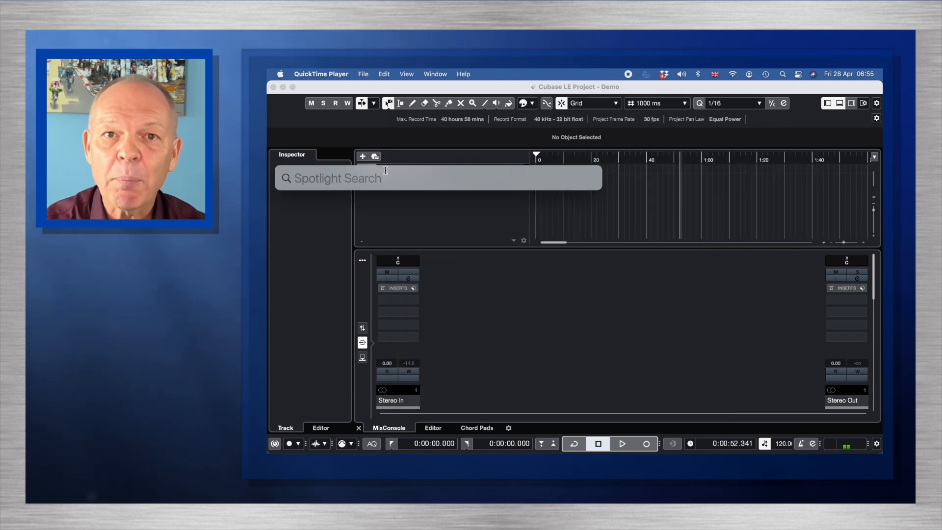
Open Audio MIDI Setup, check the Built-in Microphone's input format, and quit the utility.
{"action": "type", "text": "midi"}
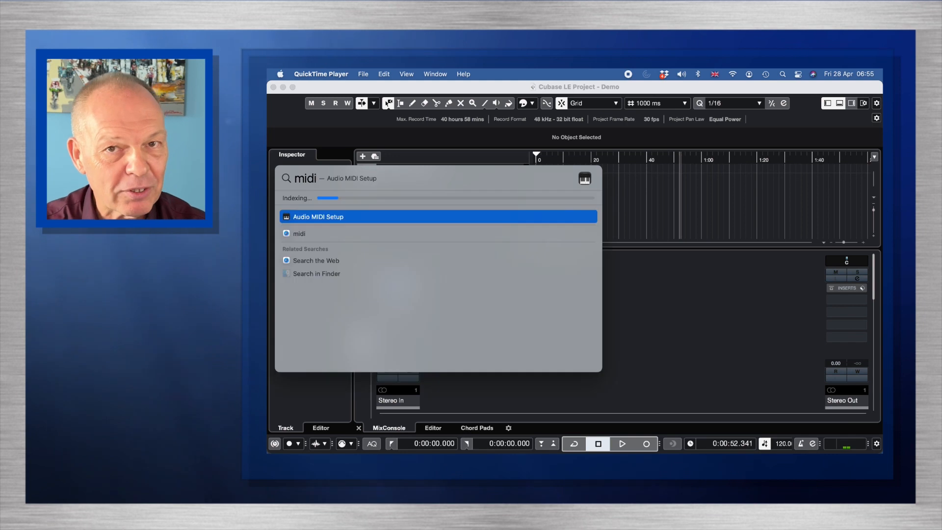
{"action": "key", "text": "Return"}
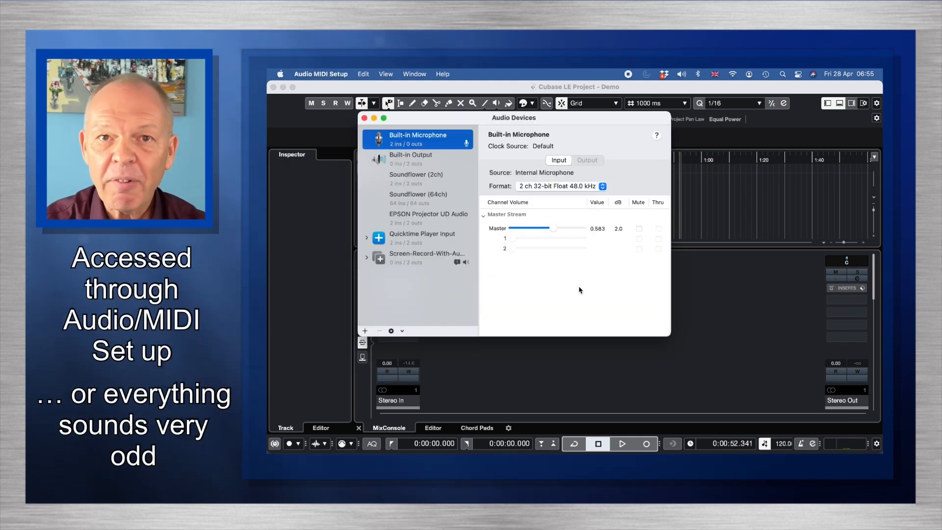
{"action": "left_click", "coordinate": [321, 74]}
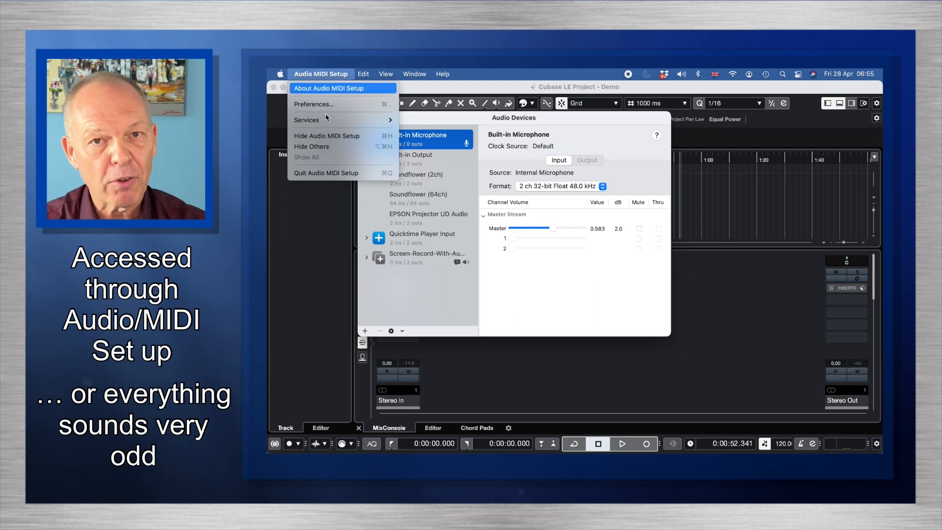
{"action": "left_click", "coordinate": [323, 175]}
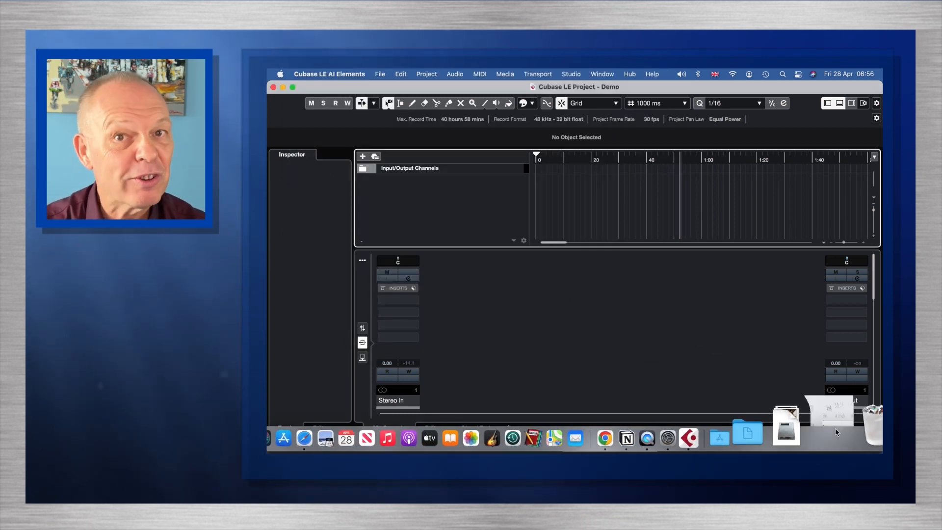
Import the audio files 220417_003_Tr1 and 220417_003_Tr2 onto two separate tracks, both starting at time zero.
{"action": "left_click", "coordinate": [830, 423]}
{"action": "left_click", "coordinate": [711, 244]}
{"action": "left_click_drag", "start_coordinate": [765, 250], "coordinate": [537, 180]}
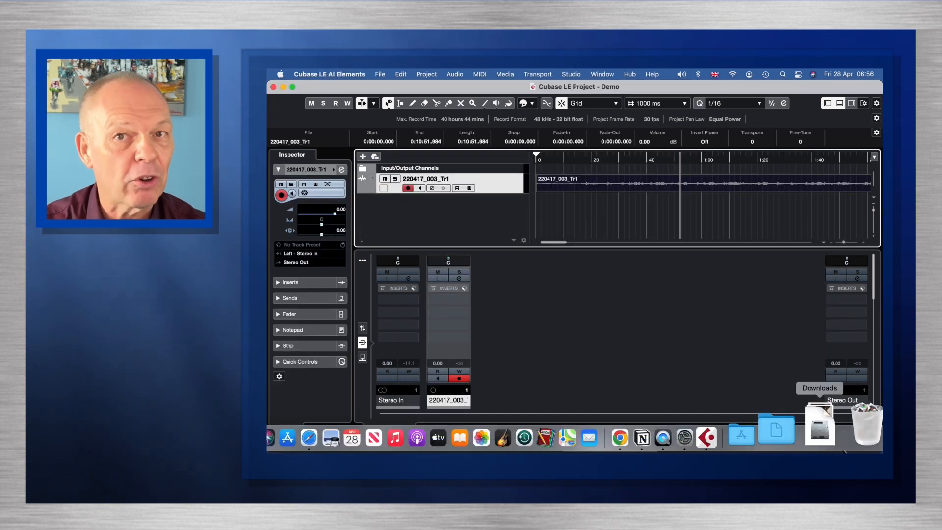
{"action": "left_click", "coordinate": [395, 427]}
{"action": "left_click_drag", "start_coordinate": [765, 259], "coordinate": [599, 200]}
{"action": "left_click_drag", "start_coordinate": [599, 200], "coordinate": [539, 205]}
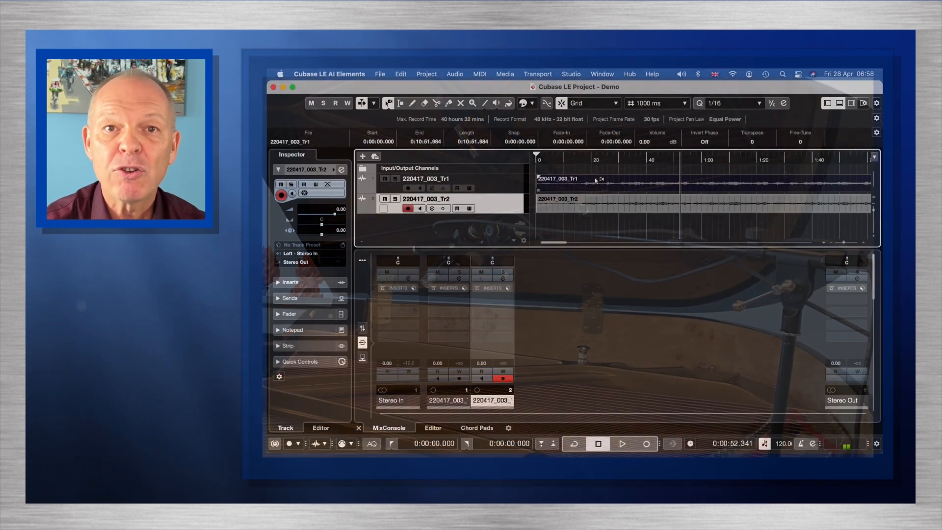
Select the two imported tracks in turn, and alternate the selection between their audio events in the timeline.
{"action": "left_click", "coordinate": [490, 186]}
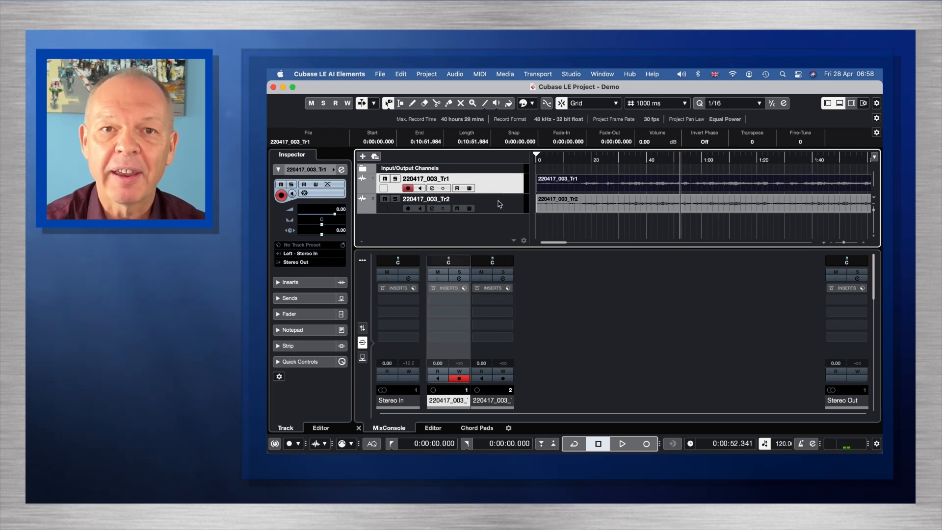
{"action": "left_click", "coordinate": [499, 204]}
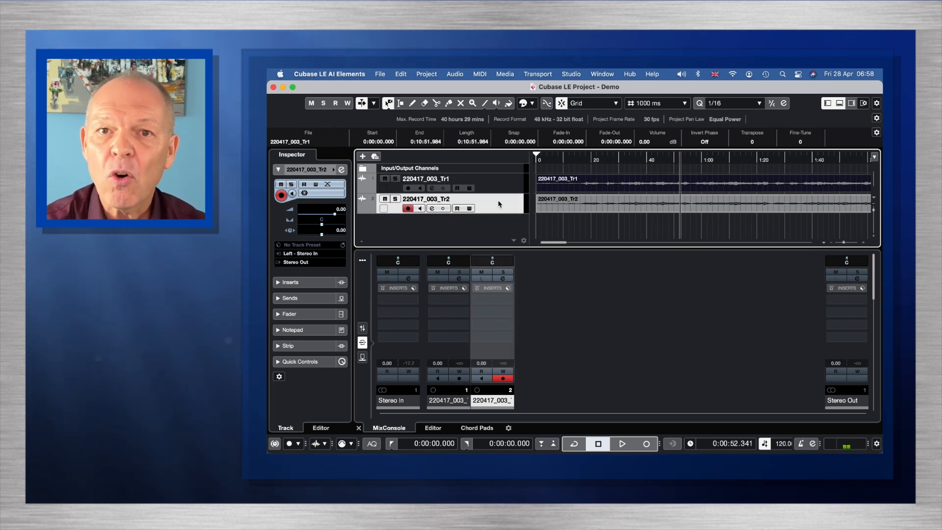
{"action": "left_click", "coordinate": [497, 188]}
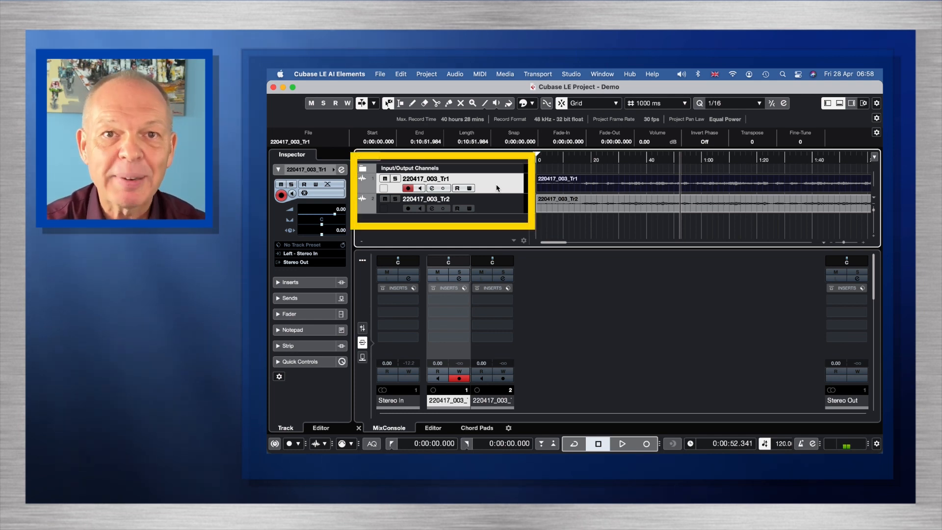
{"action": "left_click", "coordinate": [623, 199]}
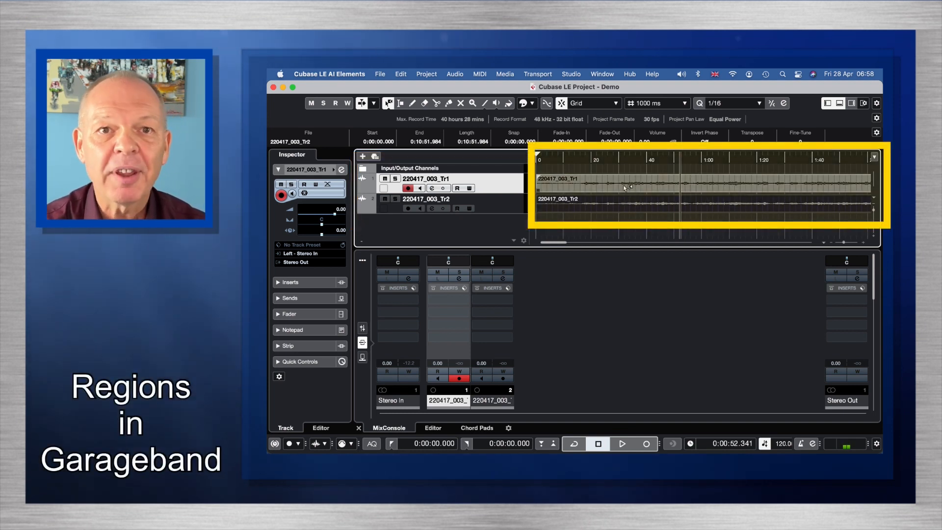
{"action": "left_click", "coordinate": [623, 185]}
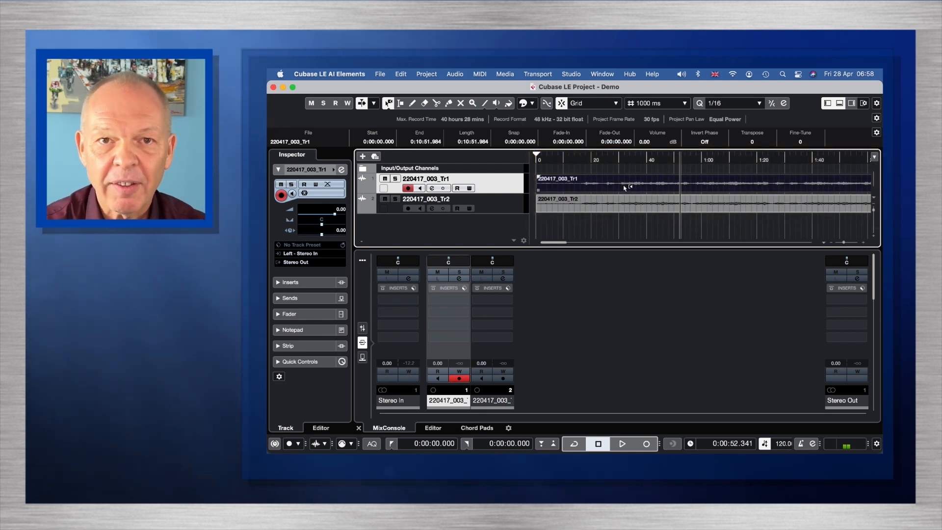
{"action": "left_click_drag", "start_coordinate": [613, 186], "coordinate": [595, 206]}
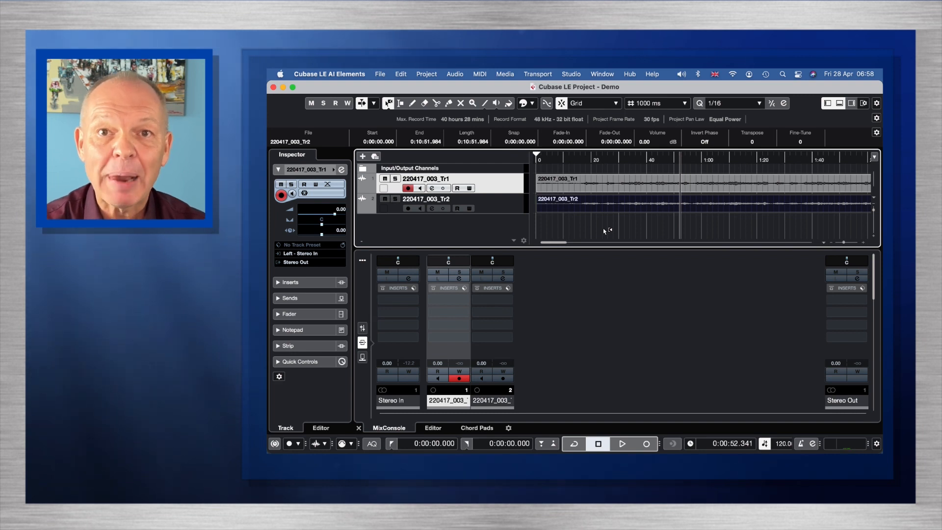
Open the 220417_003_Tr1 event in the sample editor and normalize it to a maximum peak level of -3.00 dB.
{"action": "double_click", "coordinate": [590, 184]}
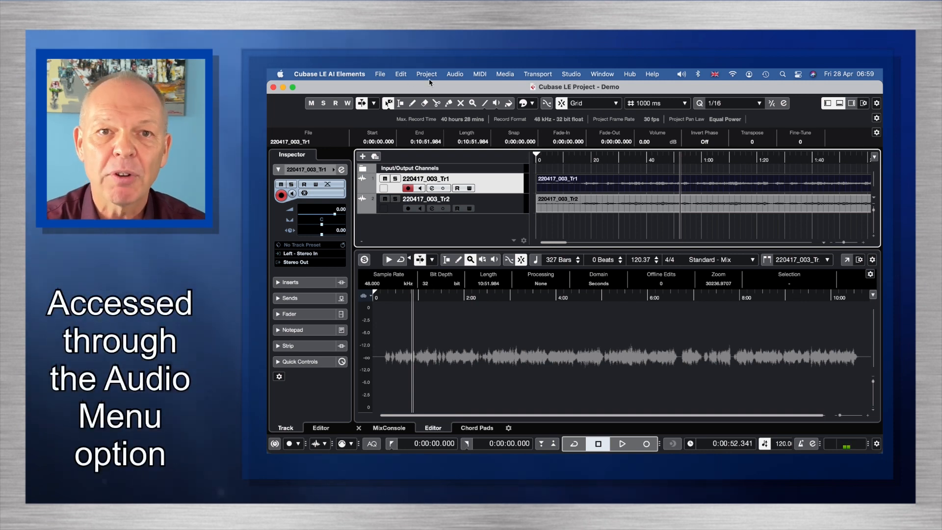
{"action": "left_click", "coordinate": [456, 74]}
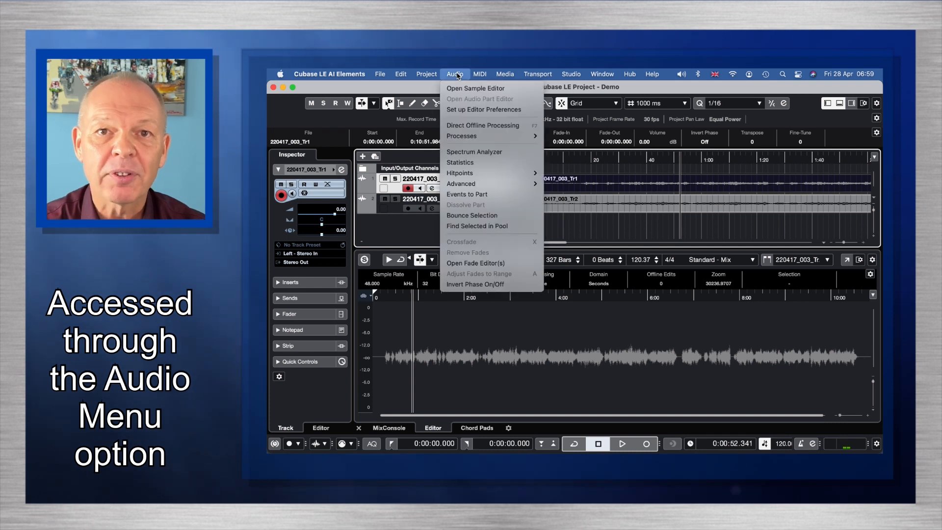
{"action": "mouse_move", "coordinate": [471, 139]}
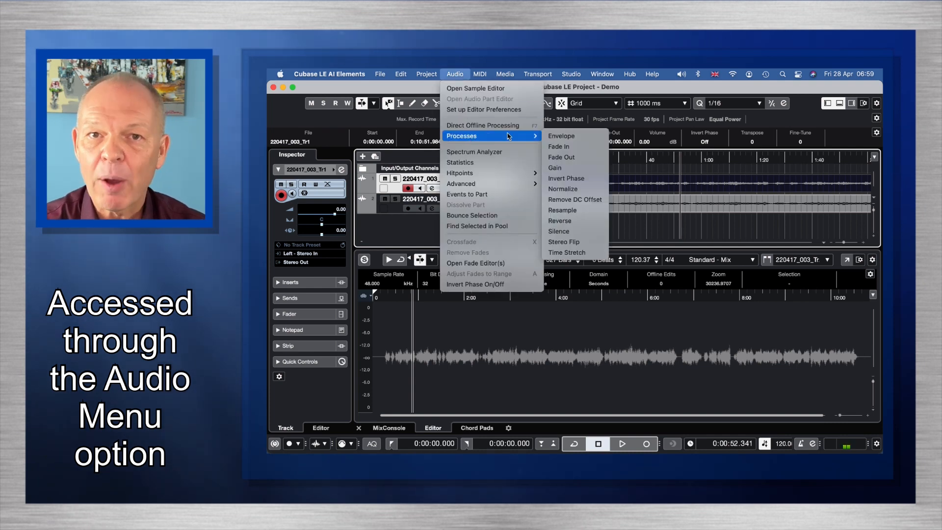
{"action": "left_click", "coordinate": [572, 190]}
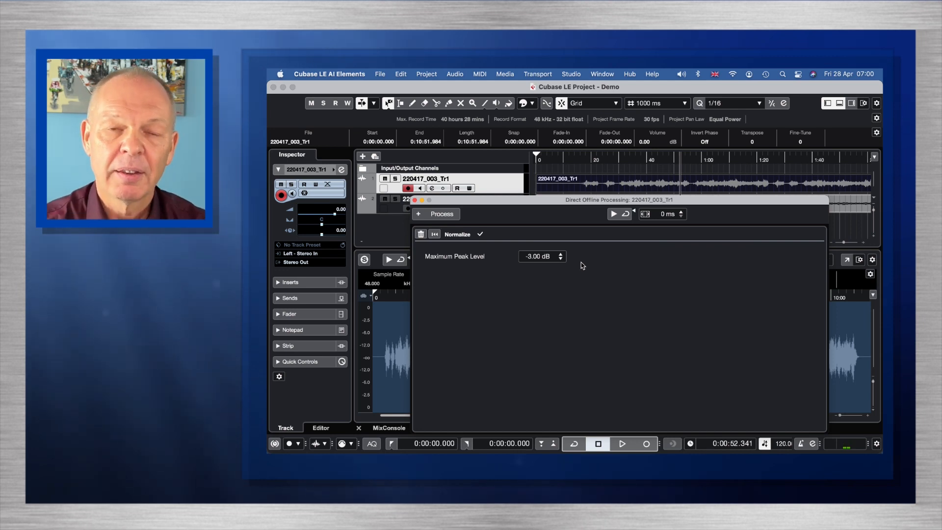
{"action": "left_click", "coordinate": [414, 201]}
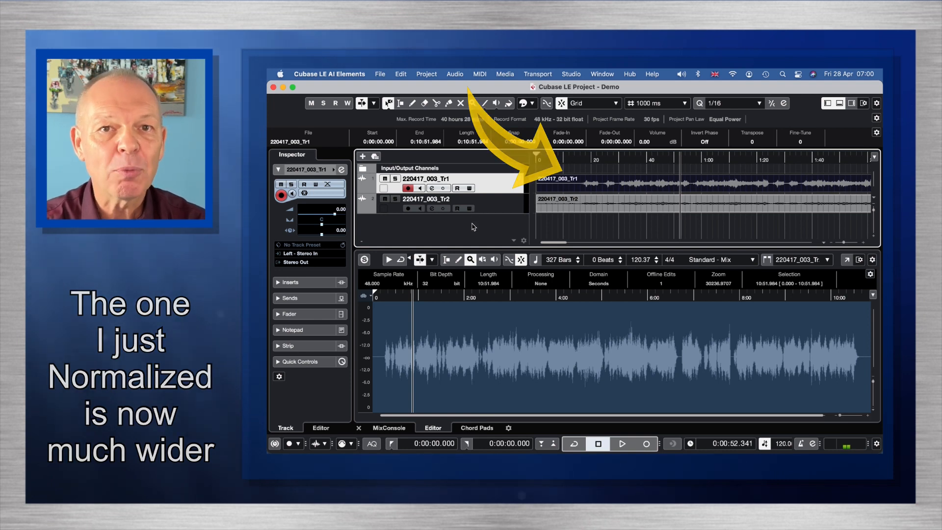
Normalize the 220417_003_Tr2 audio event.
{"action": "left_click", "coordinate": [455, 74]}
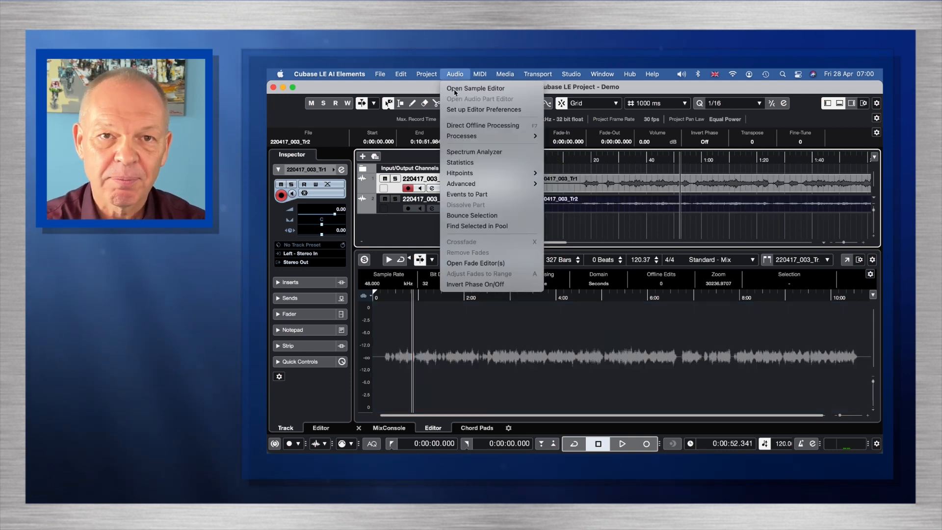
{"action": "mouse_move", "coordinate": [497, 141]}
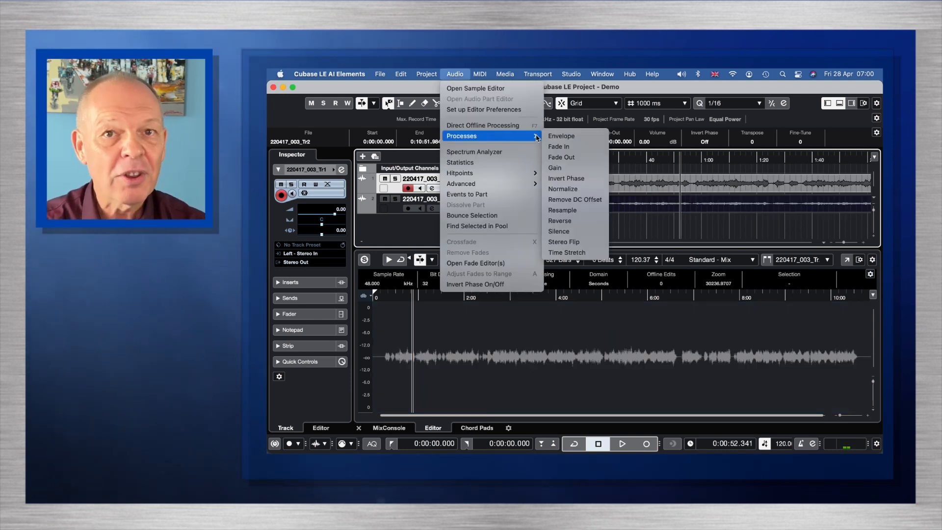
{"action": "left_click", "coordinate": [568, 189]}
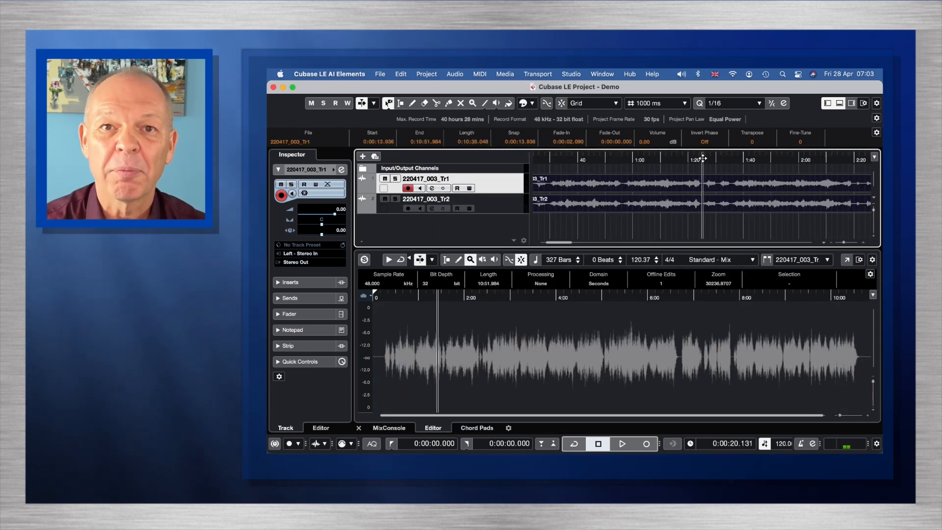
Move the project cursor to about 1:25 and split the audio events on both tracks at 1:25.013.
{"action": "left_click", "coordinate": [702, 158]}
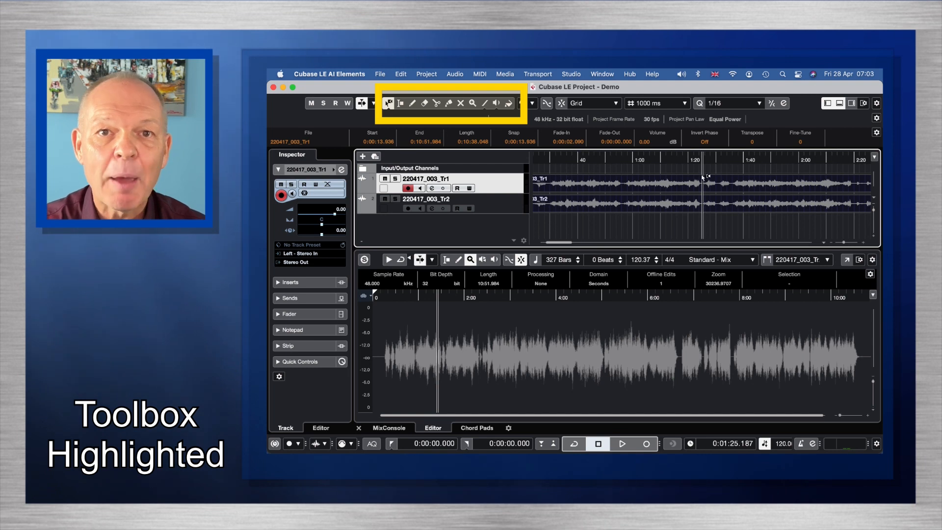
{"action": "left_click", "coordinate": [436, 104]}
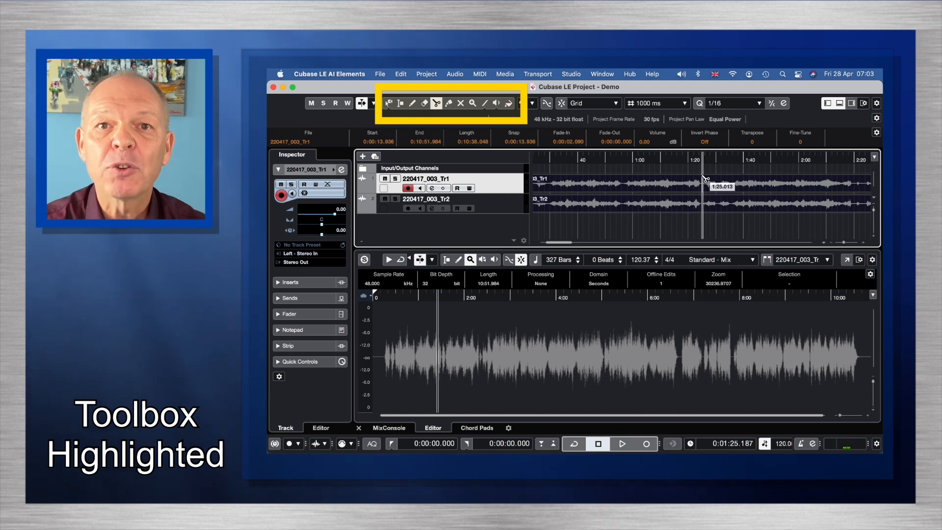
{"action": "left_click", "coordinate": [704, 180]}
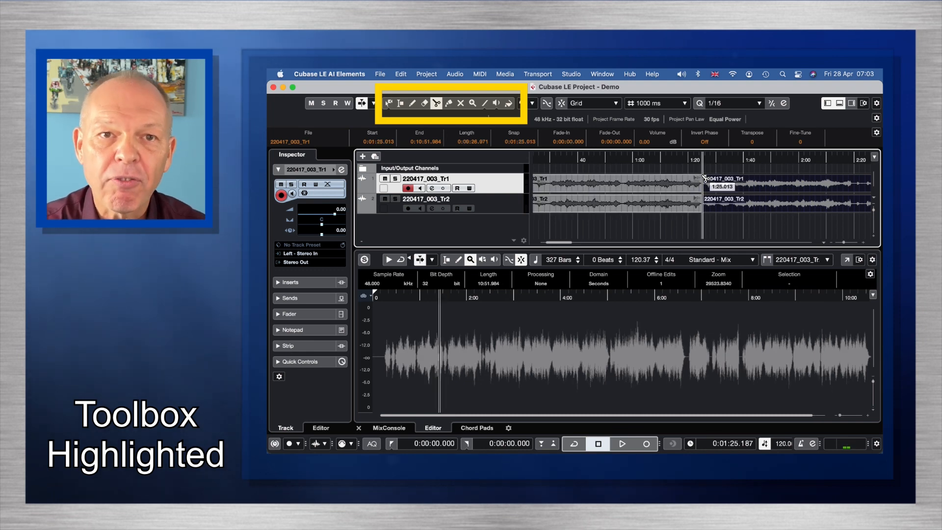
Split the events on both tracks again at 1:36.337 and delete the section between the two cuts.
{"action": "left_click", "coordinate": [736, 181]}
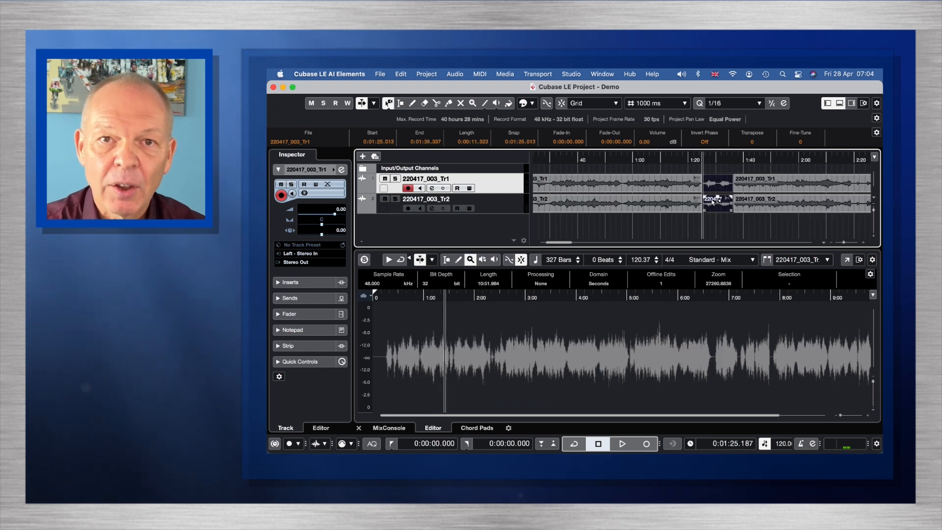
{"action": "key", "text": "Delete"}
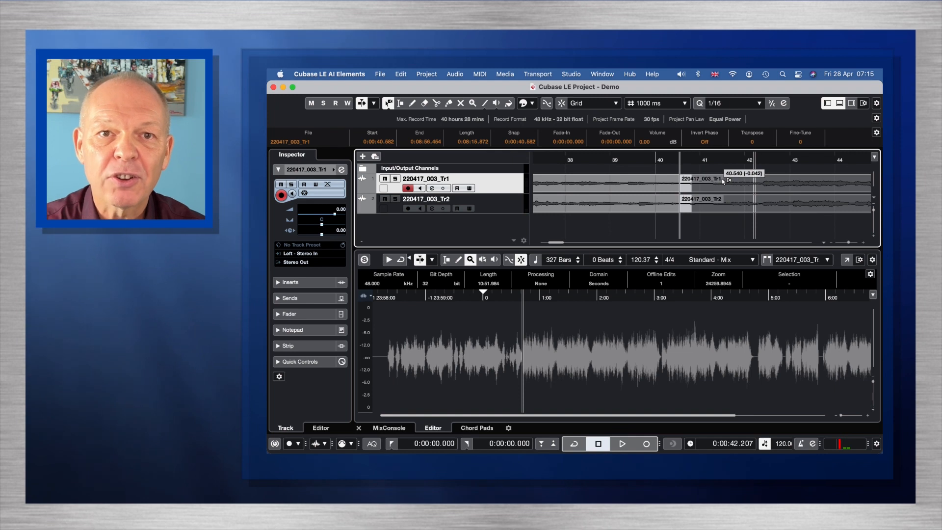
Move the following events on both tracks to start at 0:00:40.540 so they overlap the preceding ones, and crossfade and audition the join.
{"action": "left_click_drag", "start_coordinate": [722, 179], "coordinate": [722, 179]}
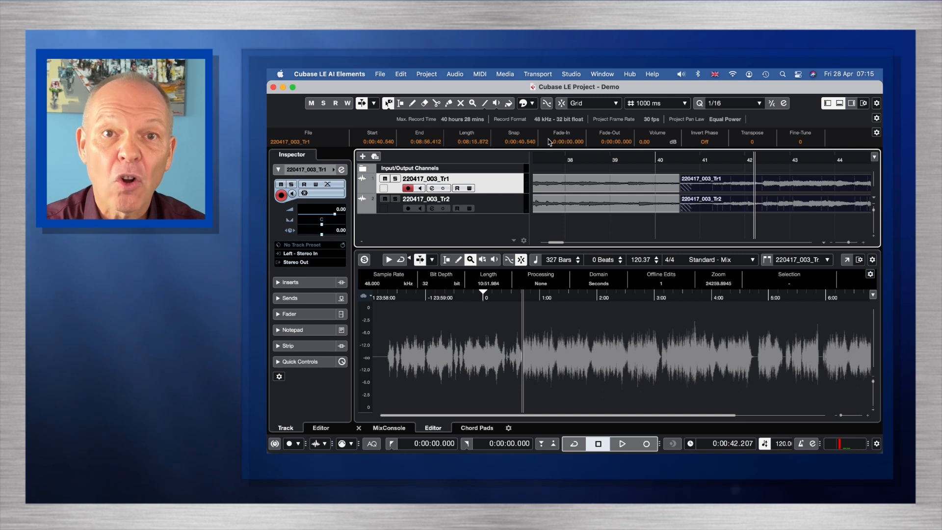
{"action": "key", "text": "x"}
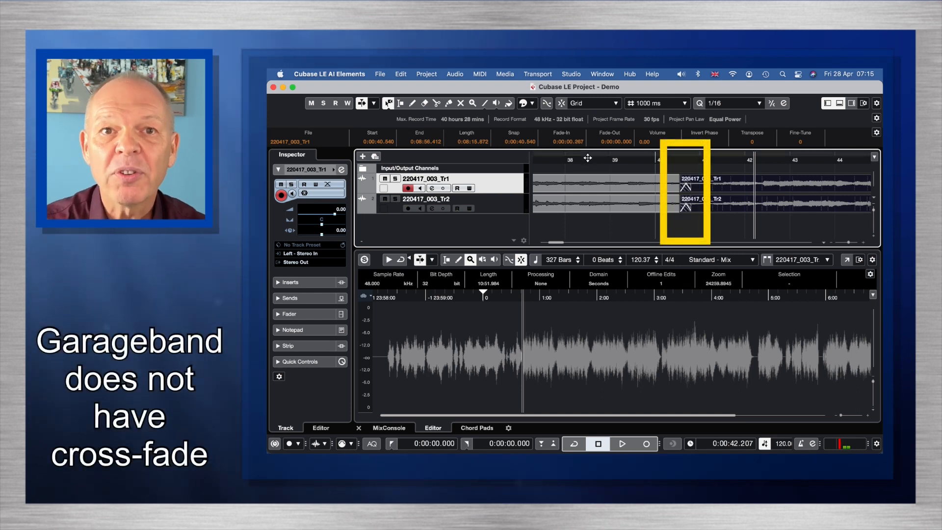
{"action": "key", "text": "space"}
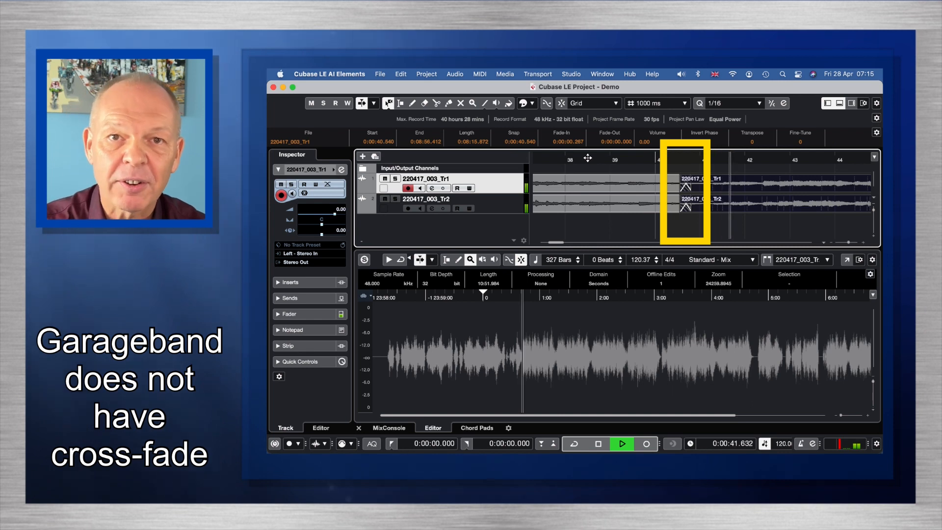
{"action": "key", "text": "space"}
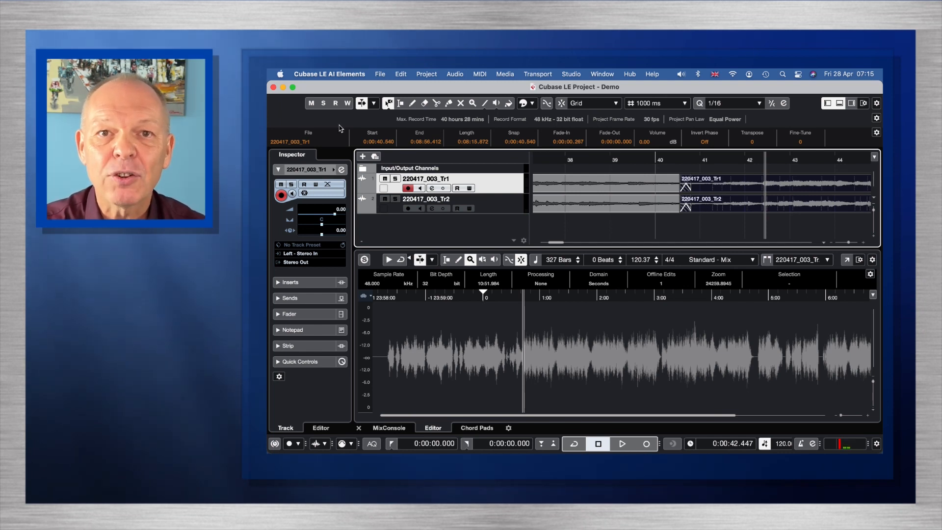
Add a stereo effect track with RoomWorks SE, routed to Stereo Out and created inside a folder.
{"action": "left_click", "coordinate": [363, 157]}
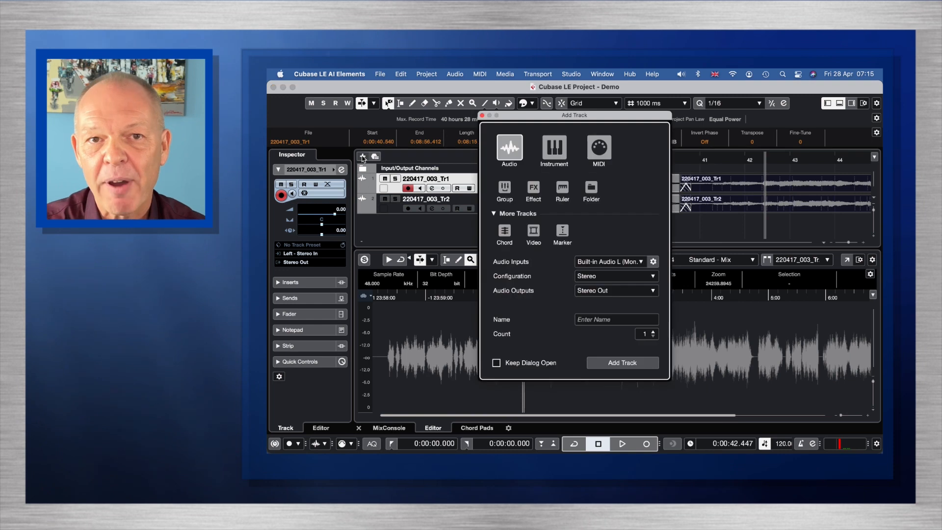
{"action": "left_click", "coordinate": [533, 188]}
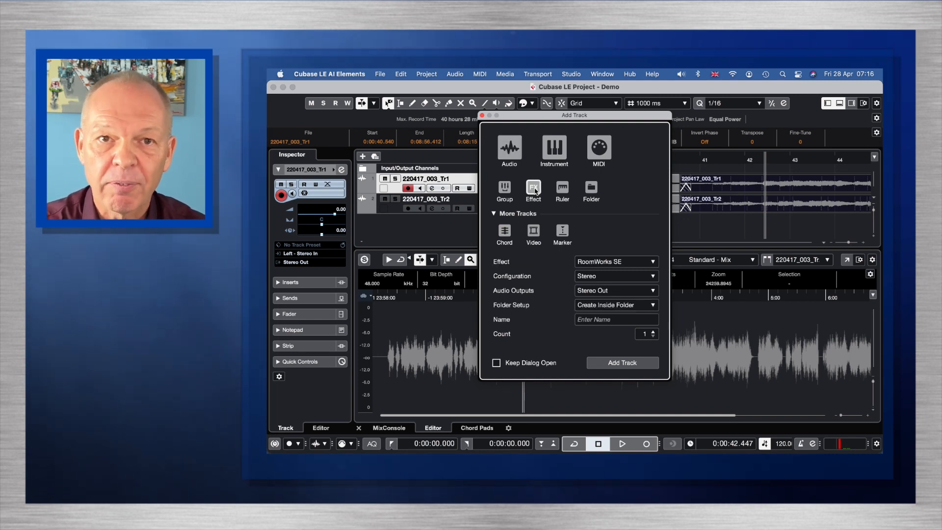
{"action": "left_click", "coordinate": [623, 362]}
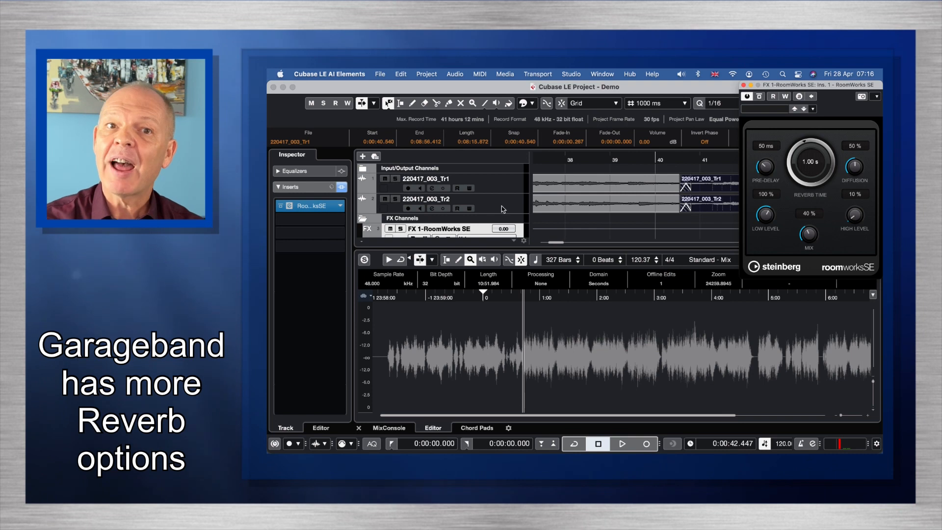
Rename the new FX channel track as Main Reverb.
{"action": "scroll", "coordinate": [503, 209], "scroll_direction": "down", "scroll_amount": 2}
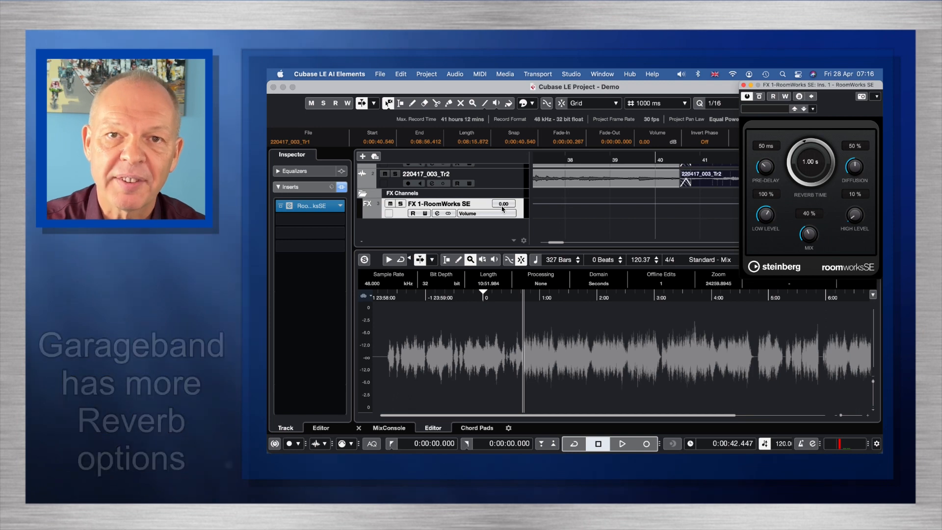
{"action": "double_click", "coordinate": [470, 203]}
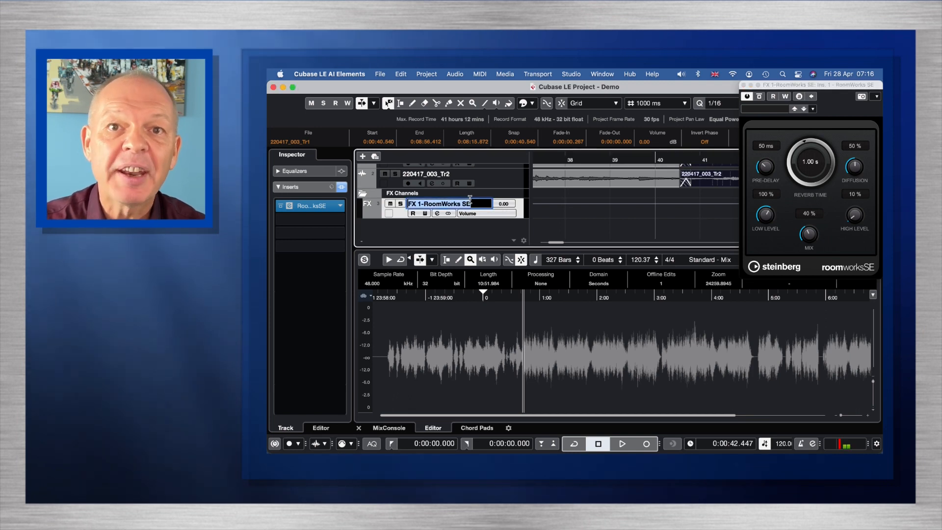
{"action": "type", "text": "Main Reverb"}
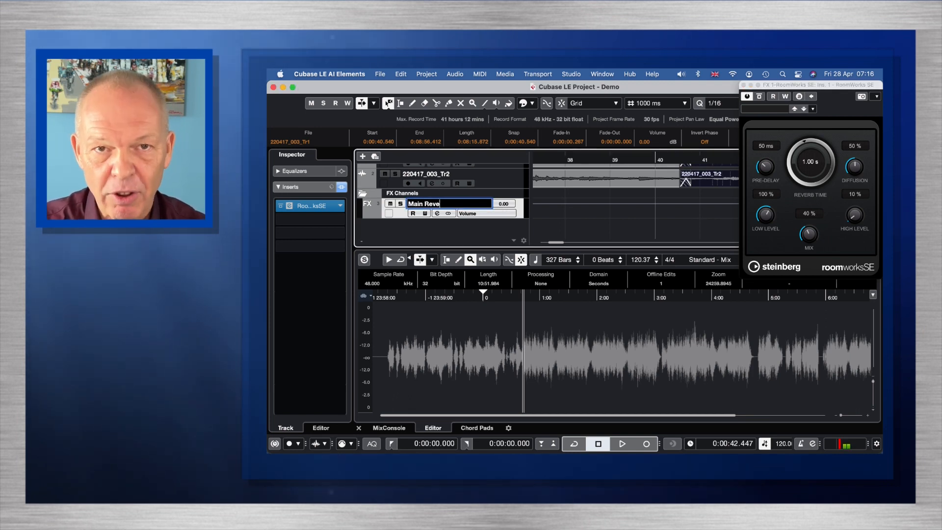
{"action": "left_click", "coordinate": [473, 235]}
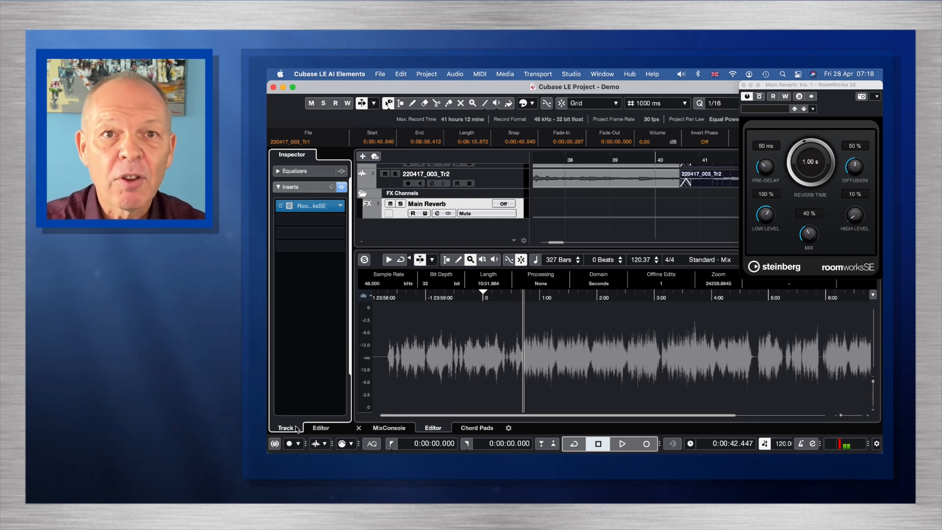
Browse the RoomWorks SE presets for the Main Reverb channel and load Cathedral.
{"action": "left_click", "coordinate": [788, 112]}
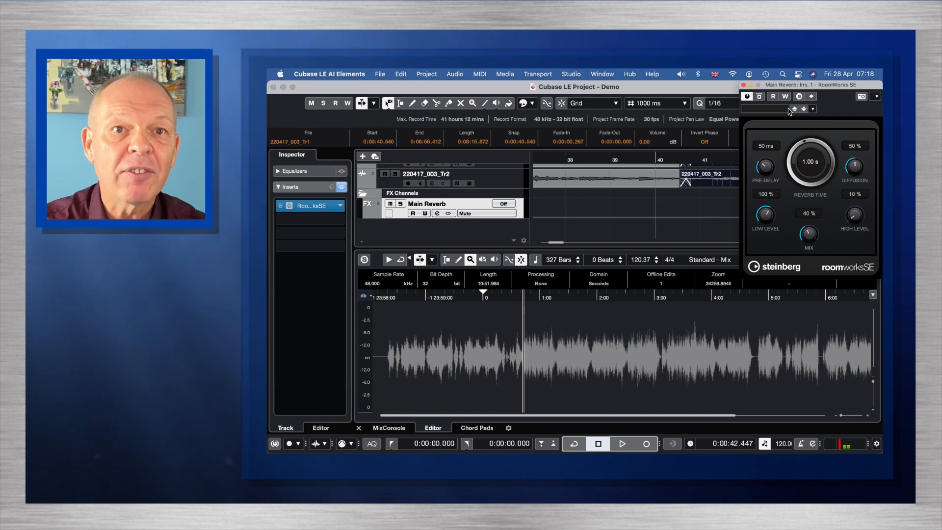
{"action": "left_click", "coordinate": [777, 109]}
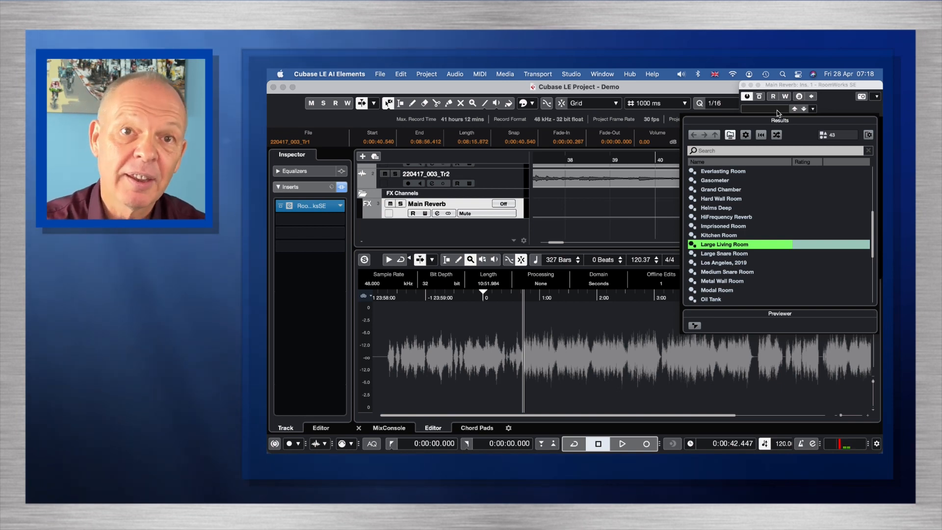
{"action": "scroll", "coordinate": [753, 189], "scroll_direction": "up", "scroll_amount": 5}
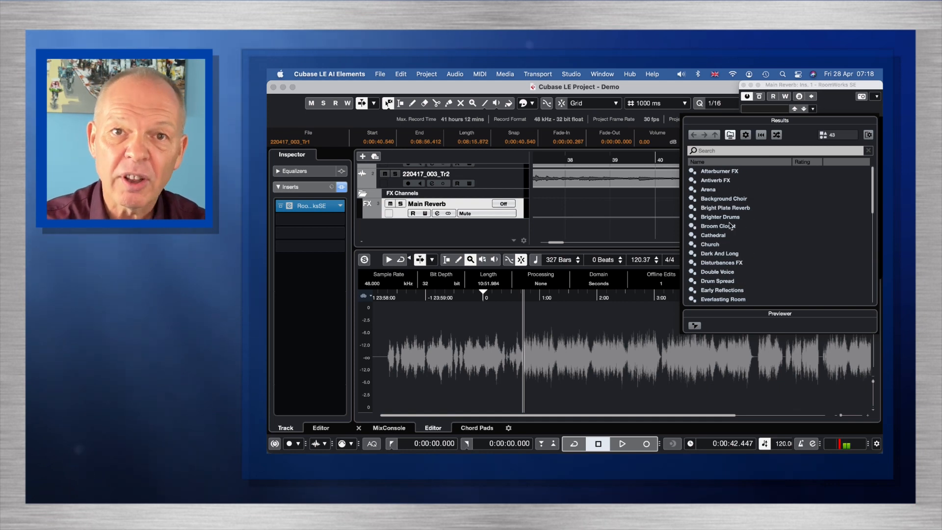
{"action": "left_click", "coordinate": [718, 244]}
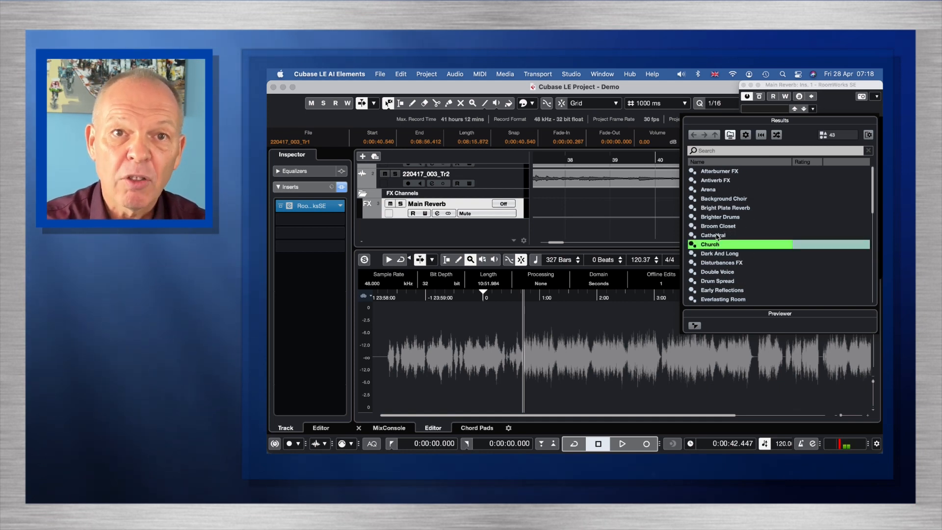
{"action": "left_click", "coordinate": [717, 235]}
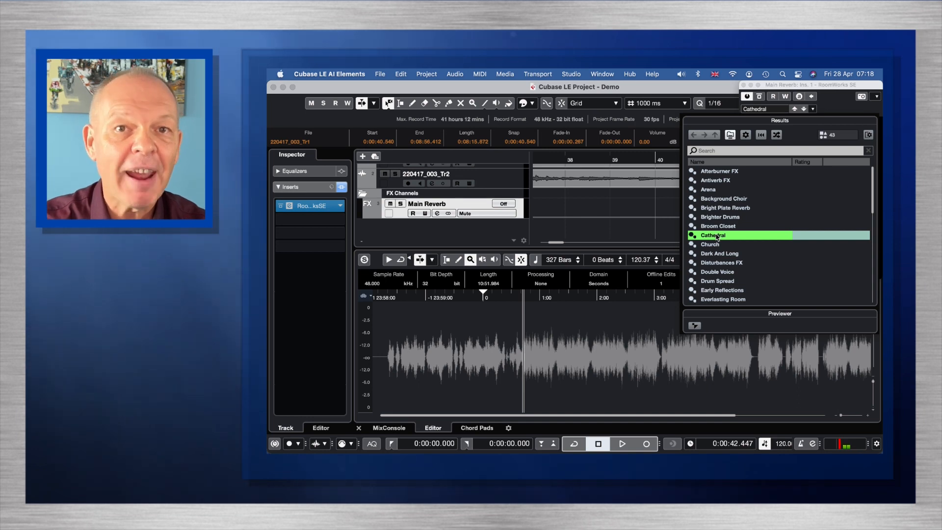
{"action": "scroll", "coordinate": [717, 237], "scroll_direction": "down", "scroll_amount": 5}
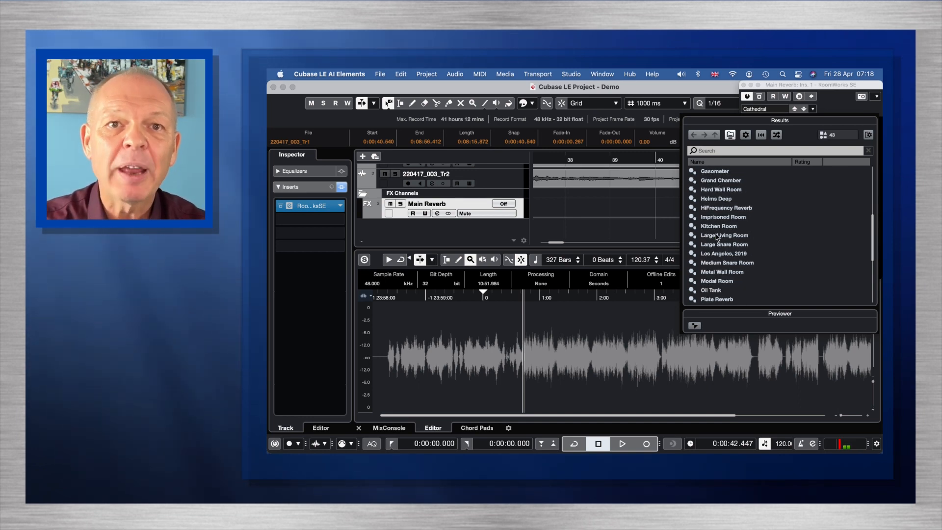
{"action": "scroll", "coordinate": [717, 237], "scroll_direction": "up", "scroll_amount": 5}
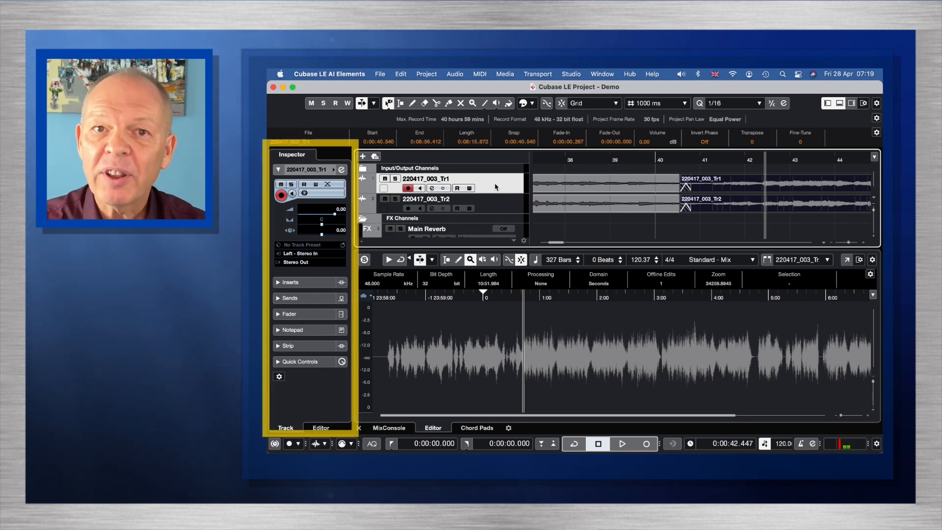
Assign the first send of track 220417_003_Tr1 to Main Reverb and activate the send.
{"action": "left_click", "coordinate": [278, 298]}
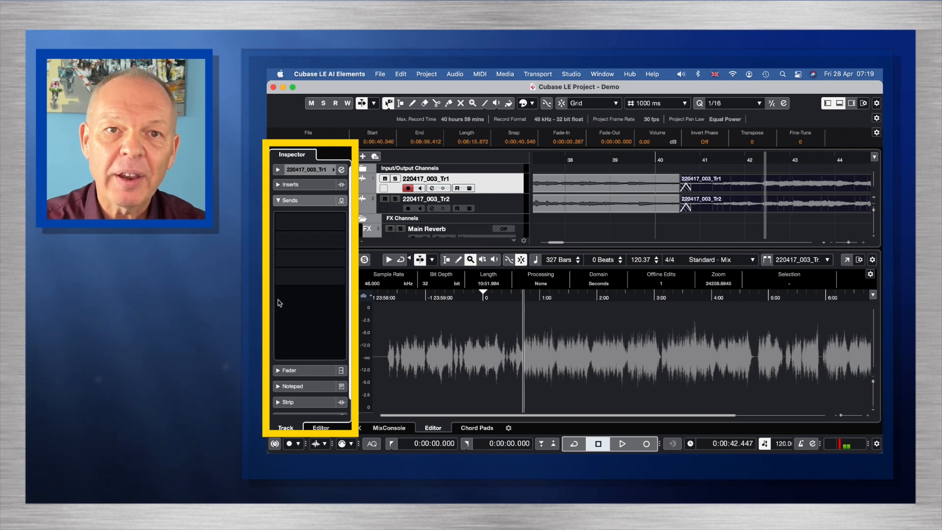
{"action": "mouse_move", "coordinate": [324, 226]}
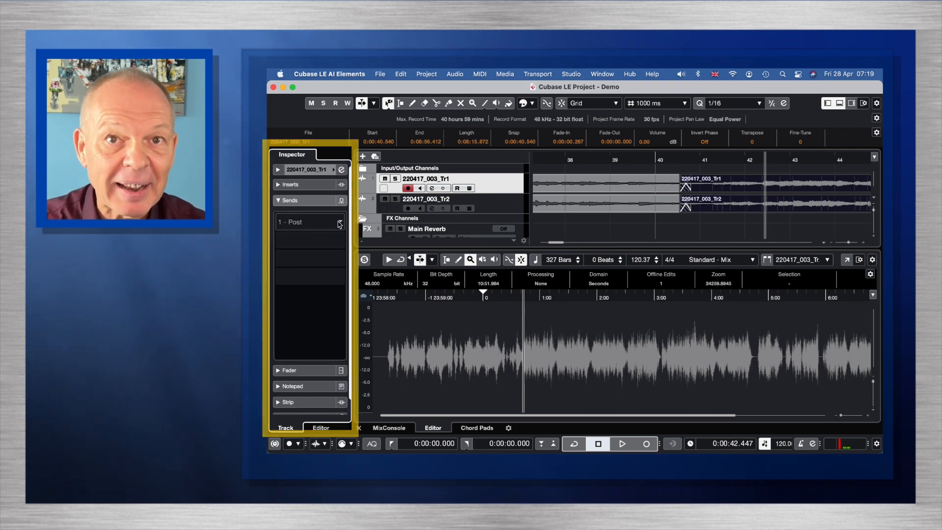
{"action": "left_click", "coordinate": [340, 224]}
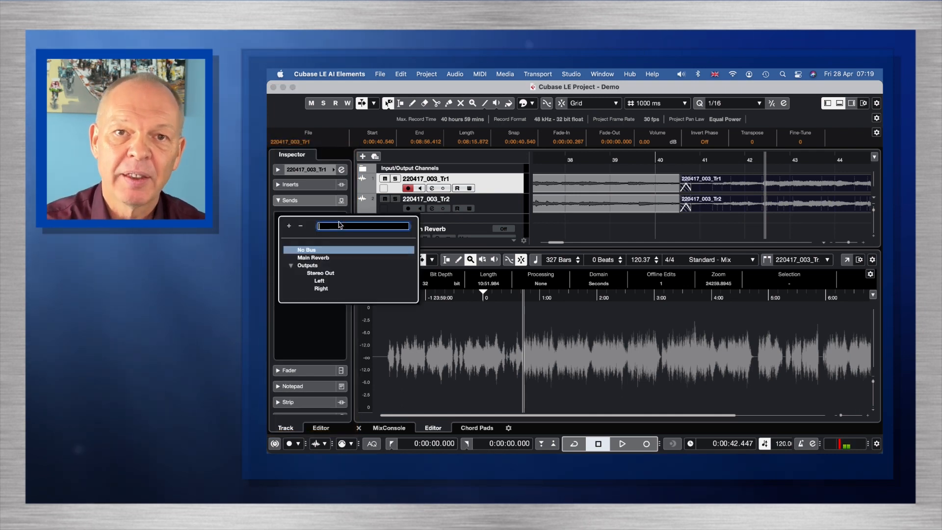
{"action": "left_click", "coordinate": [318, 258]}
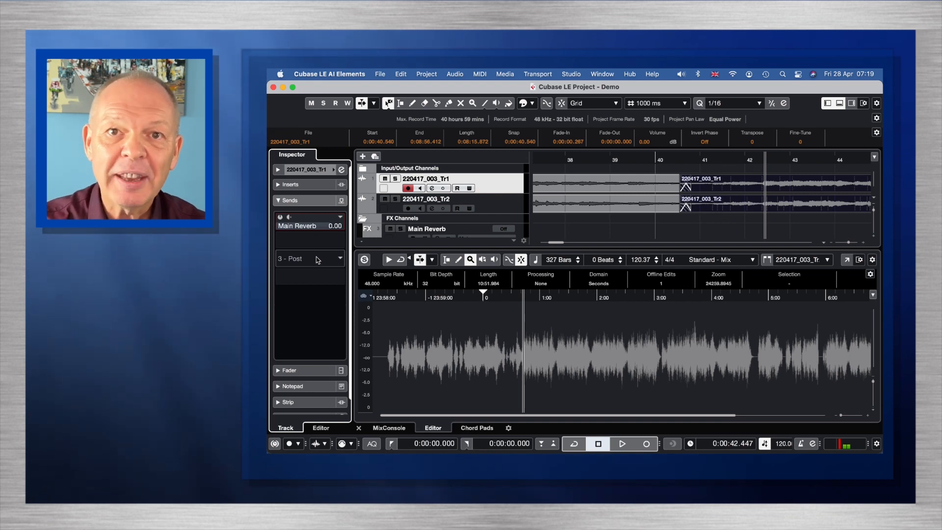
{"action": "left_click", "coordinate": [280, 217]}
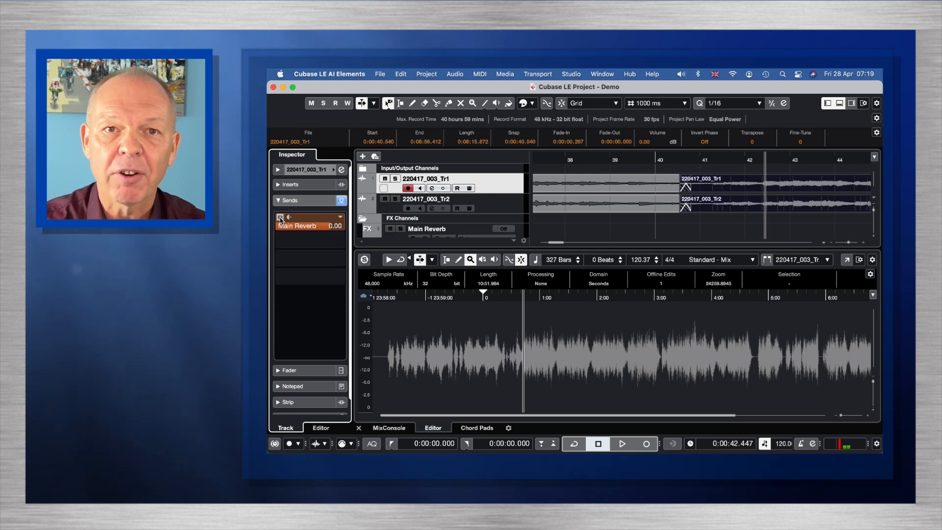
Add an active send to Main Reverb on track 220417_003_Tr2.
{"action": "left_click", "coordinate": [483, 205]}
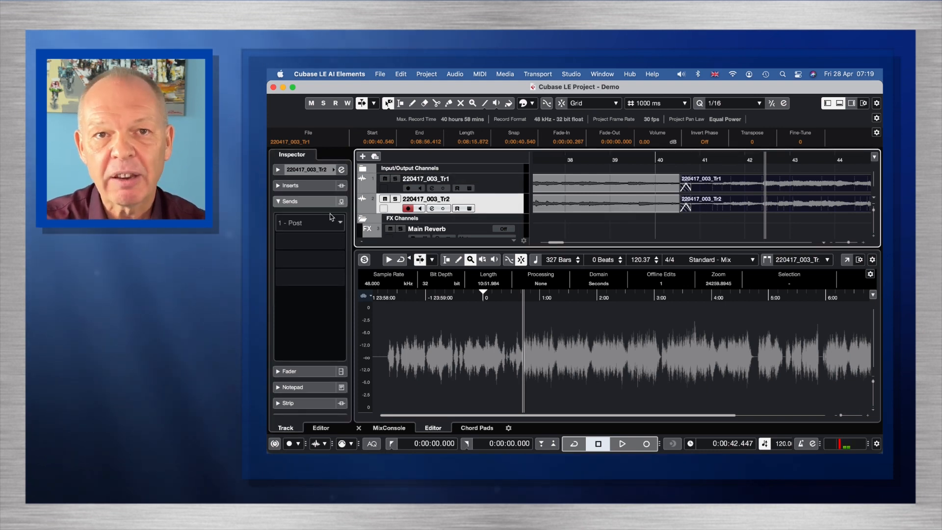
{"action": "left_click", "coordinate": [314, 222]}
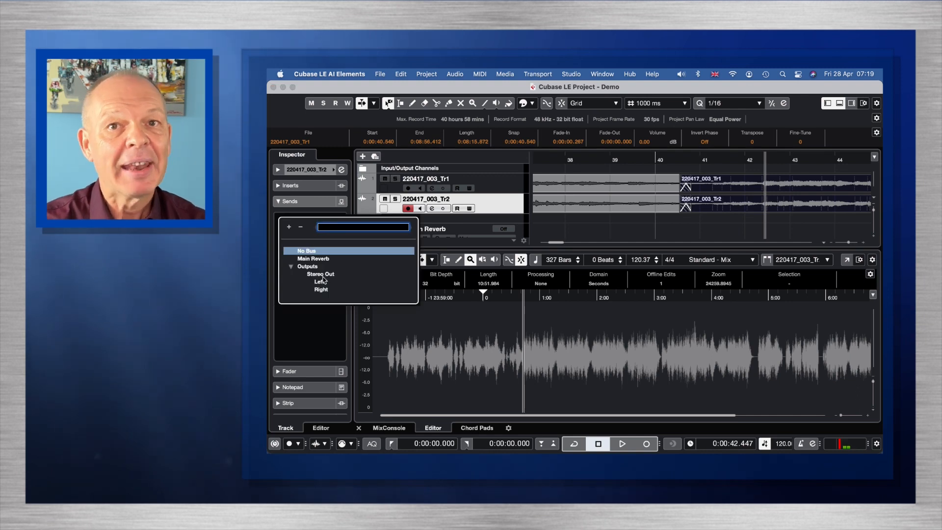
{"action": "left_click", "coordinate": [313, 259]}
{"action": "left_click", "coordinate": [280, 218]}
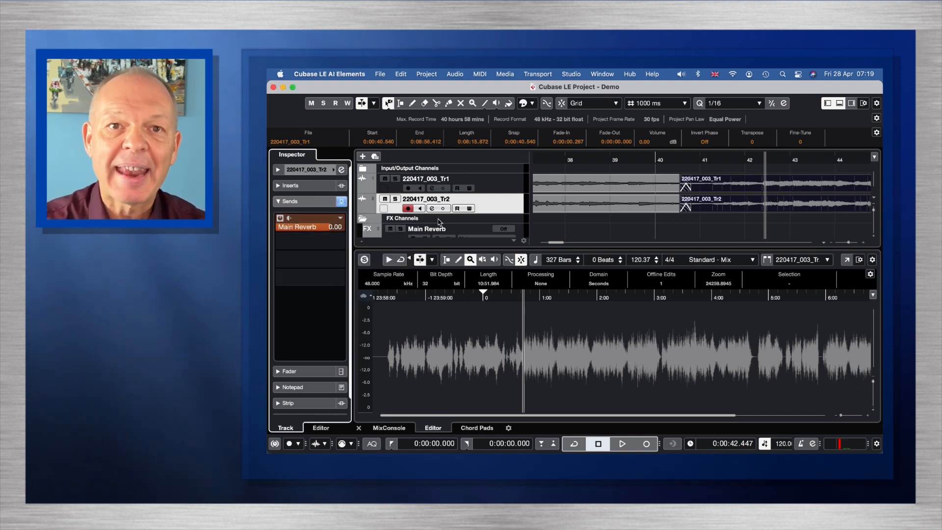
Load the Large Living Room preset in the Main Reverb channel's RoomWorks SE and adjust the reverb mix.
{"action": "left_click", "coordinate": [467, 230]}
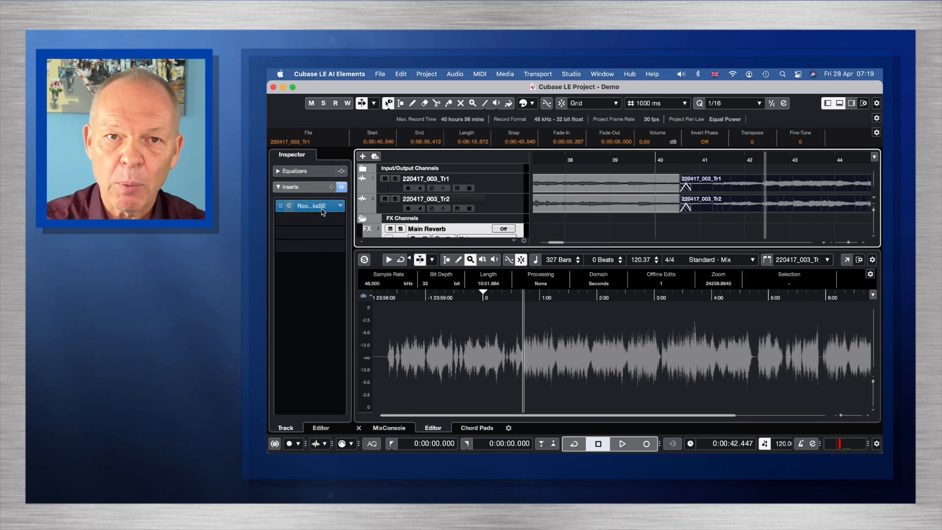
{"action": "left_click", "coordinate": [290, 207]}
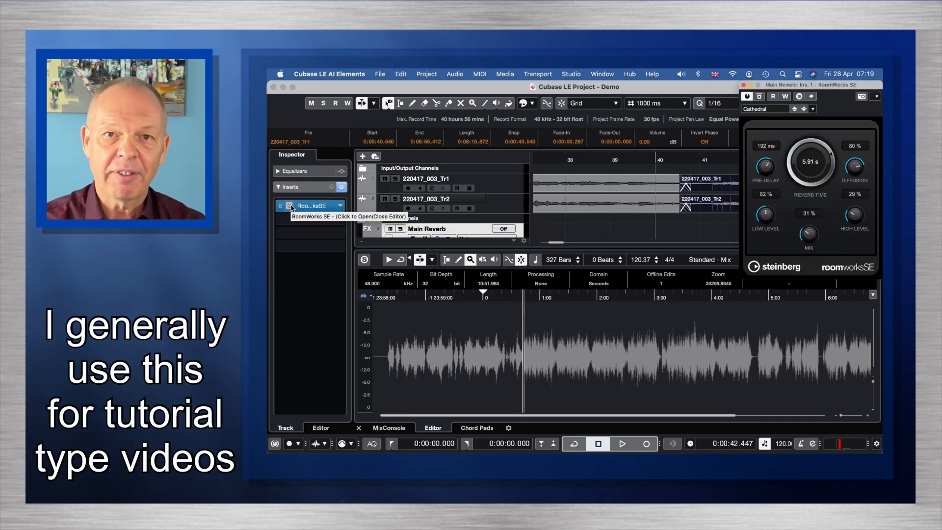
{"action": "left_click", "coordinate": [767, 110]}
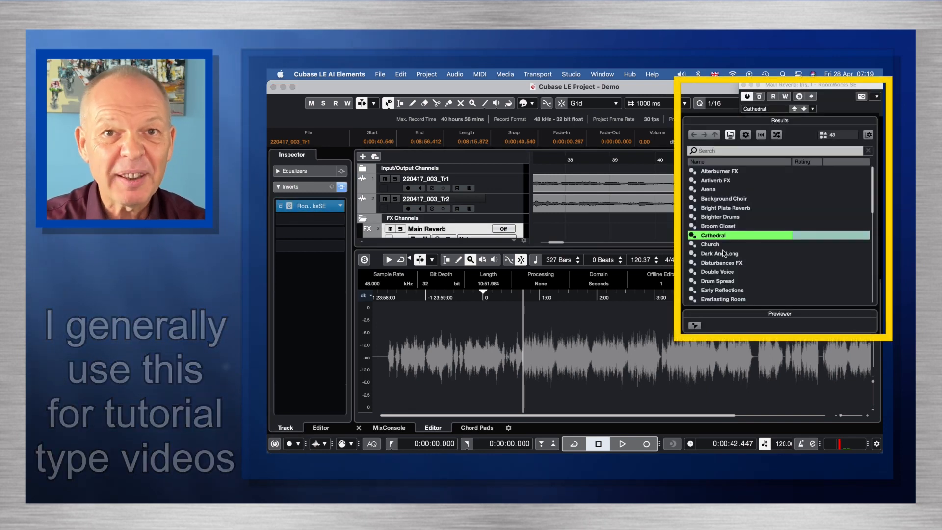
{"action": "scroll", "coordinate": [727, 251], "scroll_direction": "down", "scroll_amount": 10}
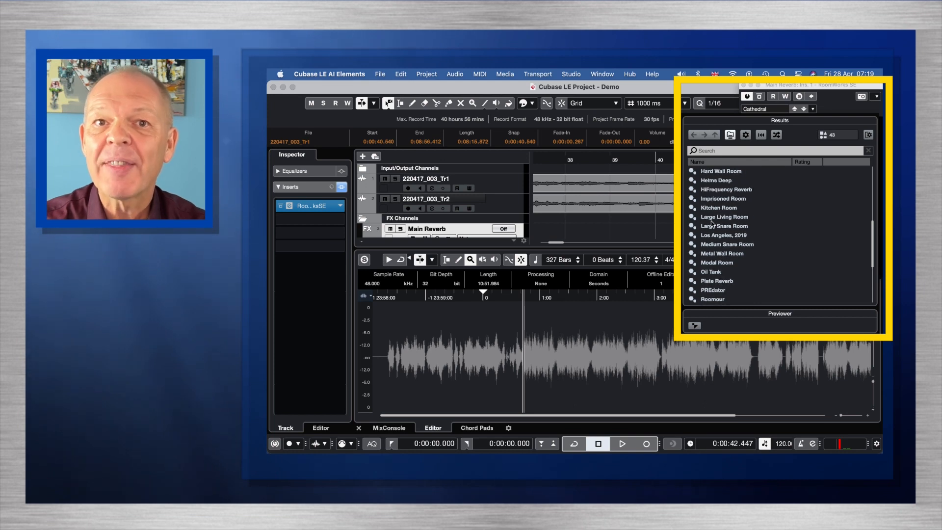
{"action": "left_click", "coordinate": [709, 222]}
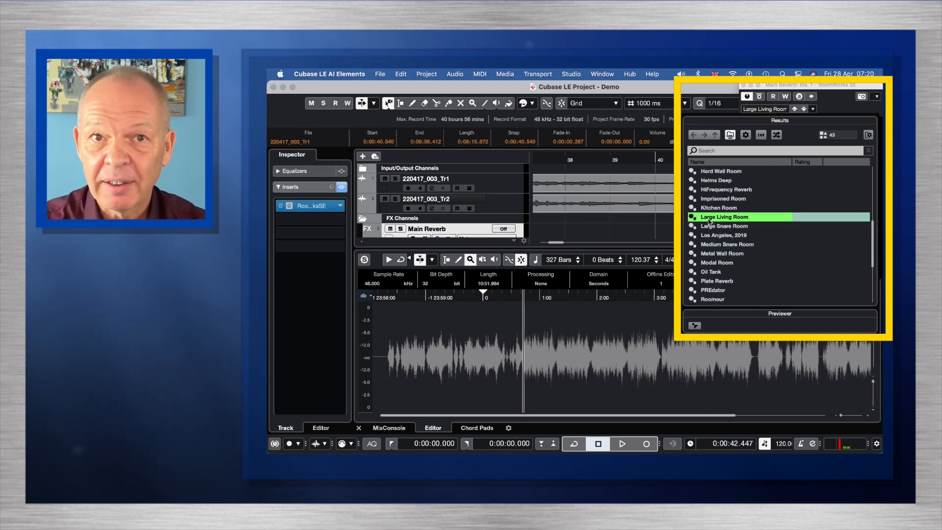
{"action": "left_click", "coordinate": [831, 113]}
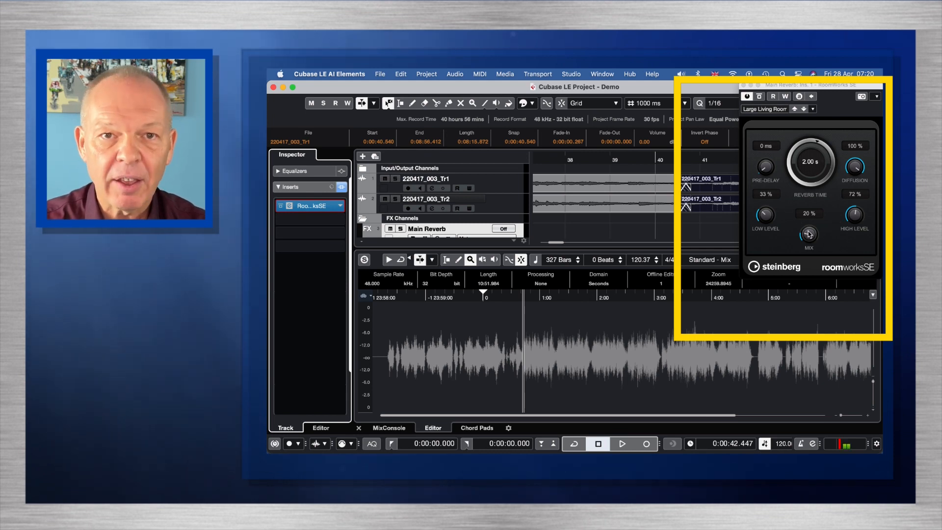
{"action": "left_click_drag", "start_coordinate": [806, 239], "coordinate": [837, 236]}
Open the MixConsole in the lower zone and mute the Stereo In channel.
{"action": "left_click", "coordinate": [388, 428]}
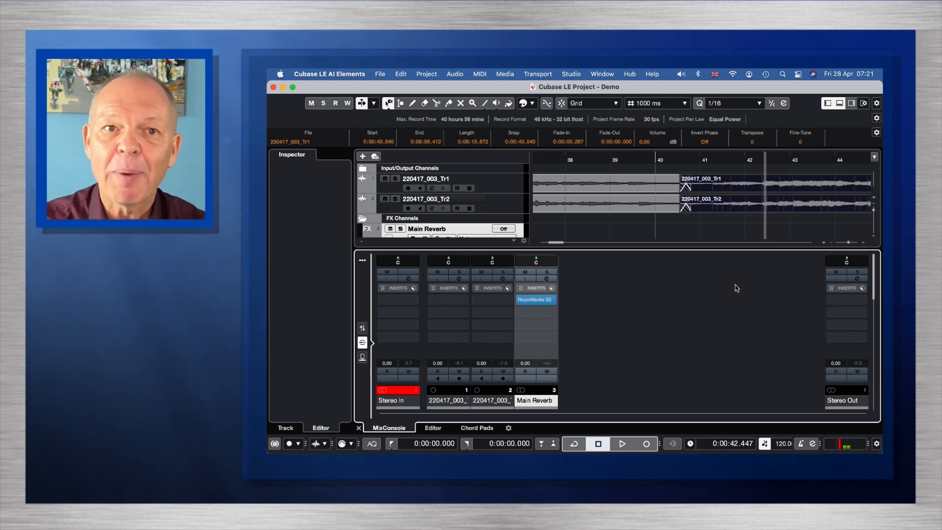
{"action": "left_click", "coordinate": [388, 271]}
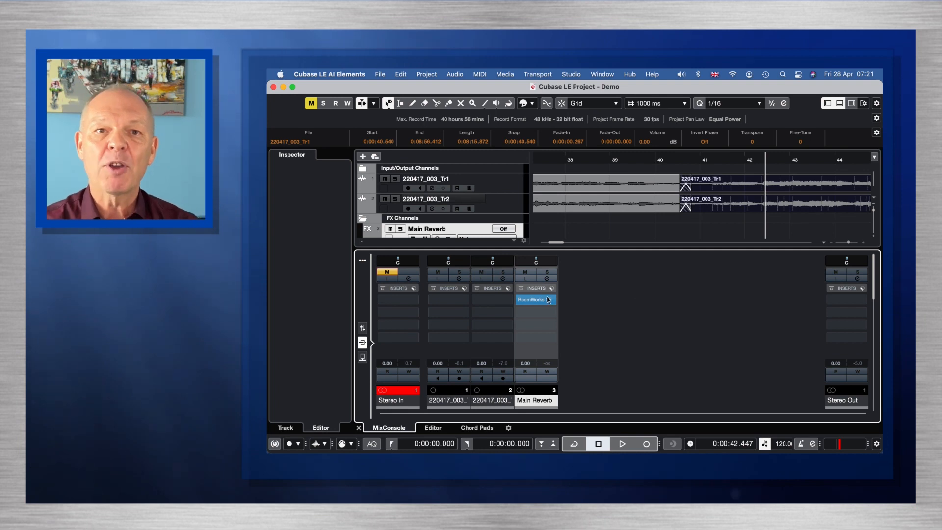
Look through the fader, insert and send views of the mixer channels and return to the faders.
{"action": "left_click", "coordinate": [361, 330]}
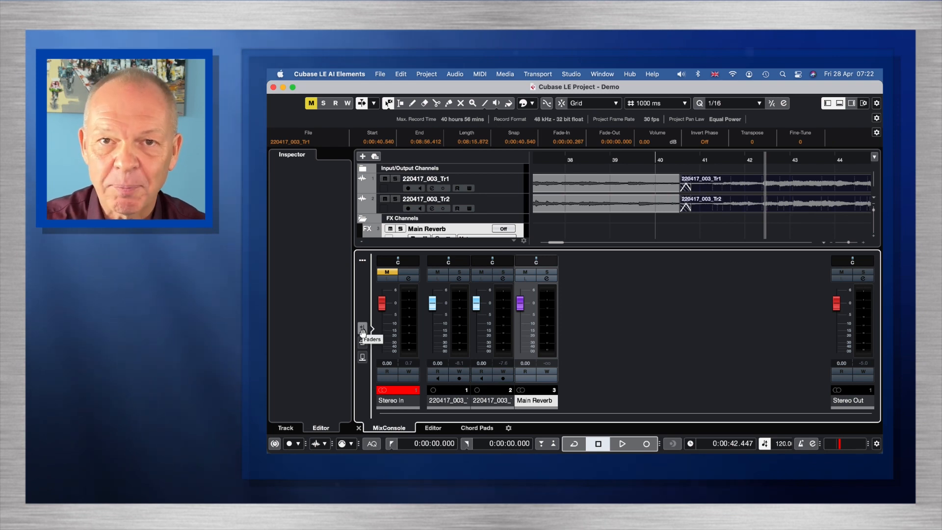
{"action": "left_click", "coordinate": [362, 342]}
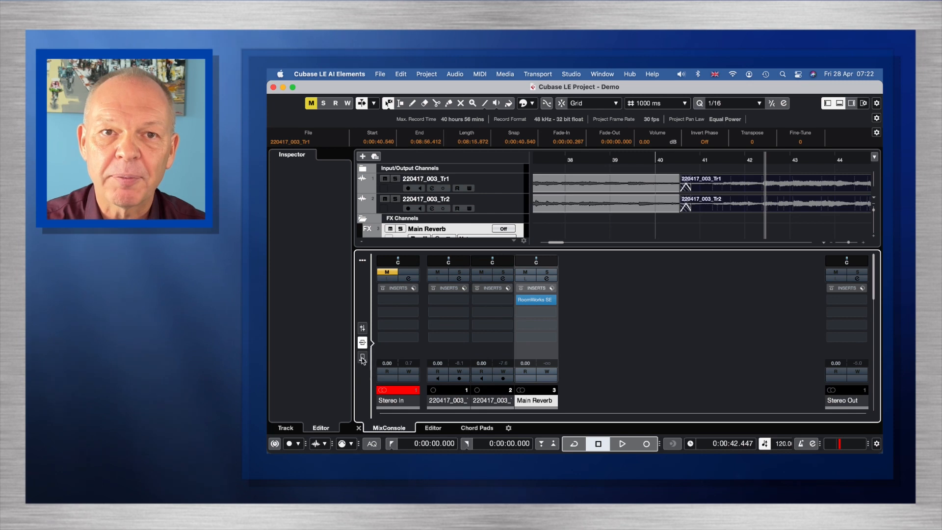
{"action": "left_click", "coordinate": [362, 358]}
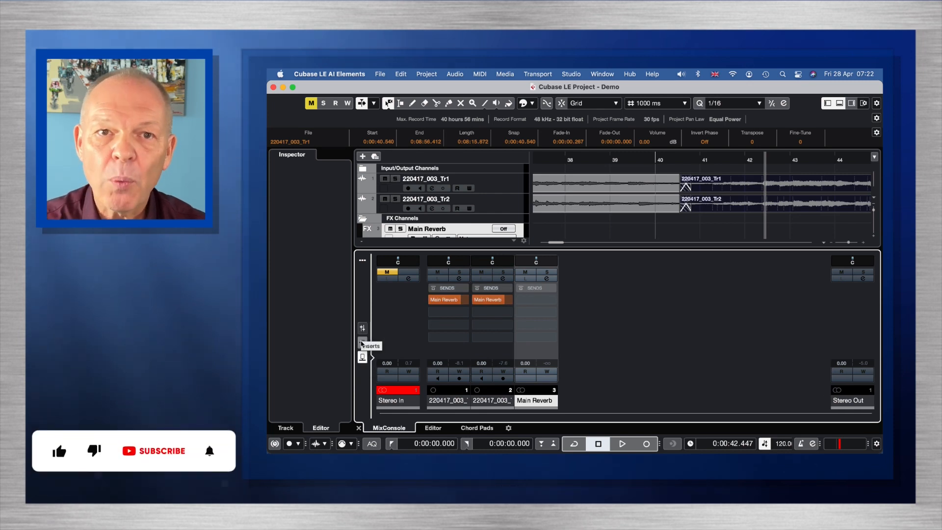
{"action": "left_click", "coordinate": [362, 343]}
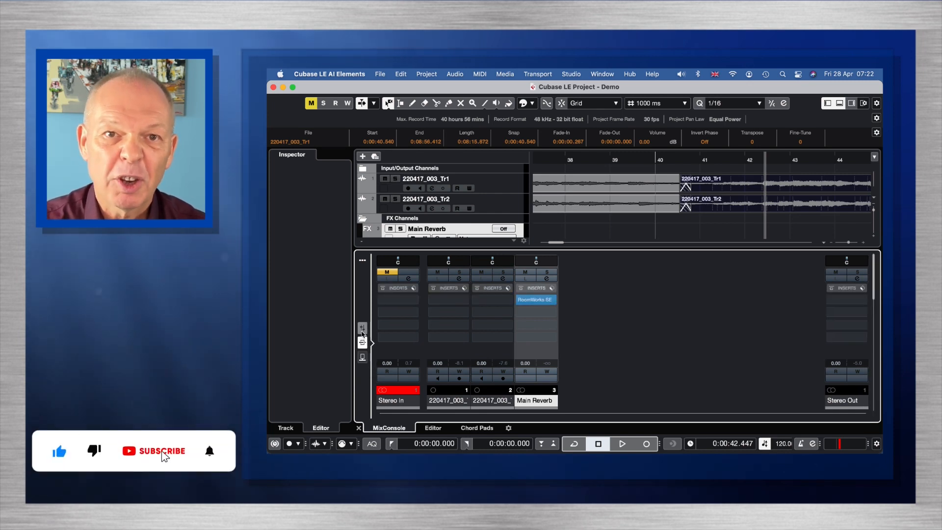
{"action": "left_click", "coordinate": [363, 329]}
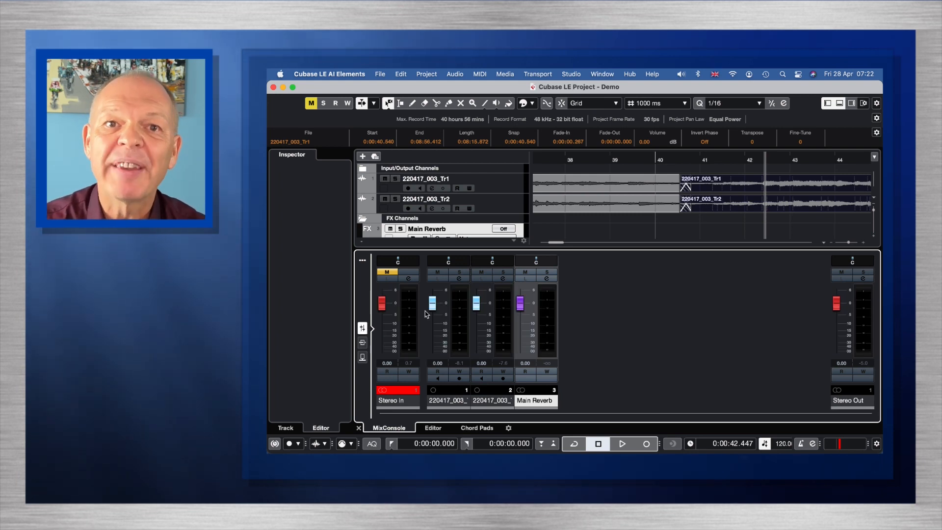
Fine-tune the levels of the two piano channels, with 220417_003_Tr1 at -0.03 and 220417_003_Tr2 at 0.00.
{"action": "left_click_drag", "start_coordinate": [432, 303], "coordinate": [476, 305]}
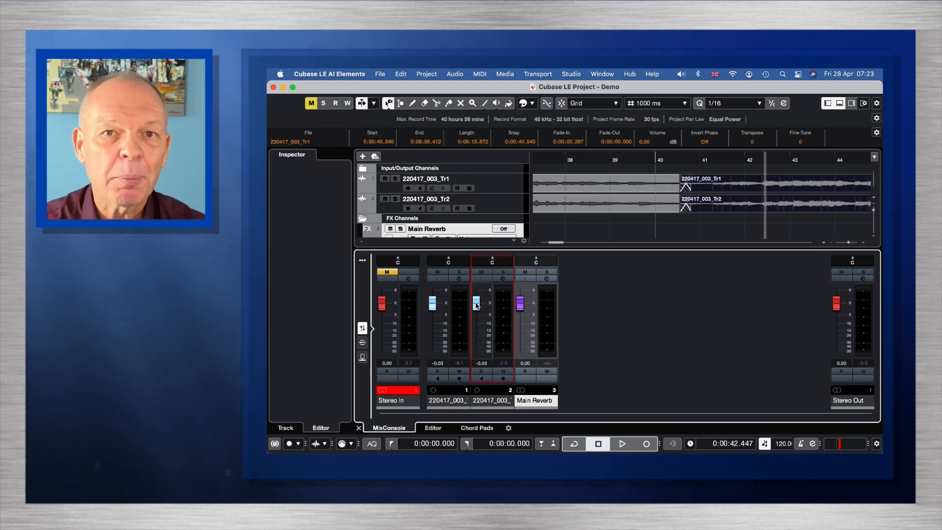
{"action": "left_click", "coordinate": [432, 304]}
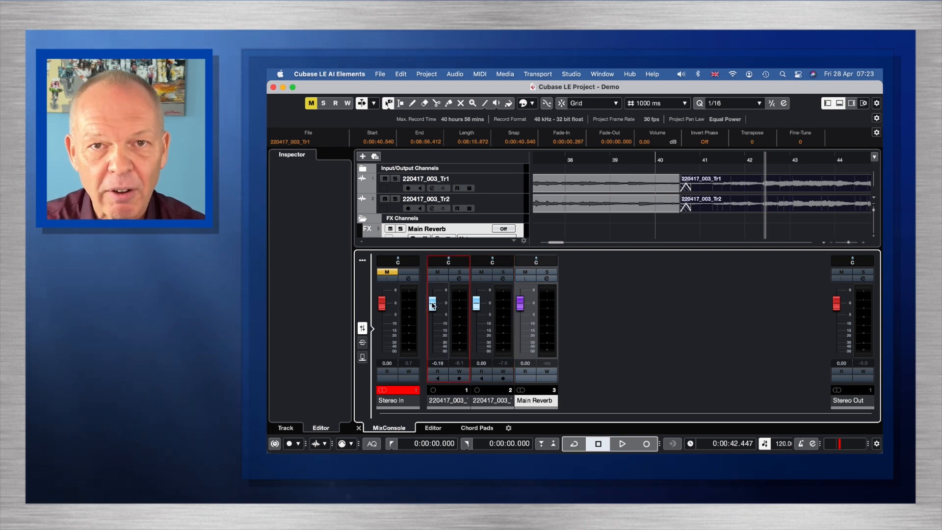
{"action": "left_click_drag", "start_coordinate": [433, 304], "coordinate": [432, 307]}
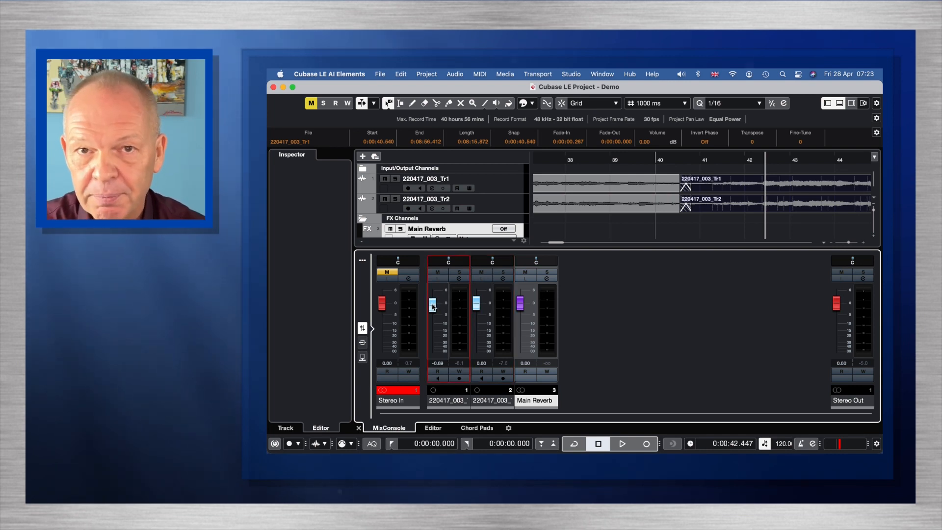
{"action": "left_click_drag", "start_coordinate": [433, 307], "coordinate": [432, 305]}
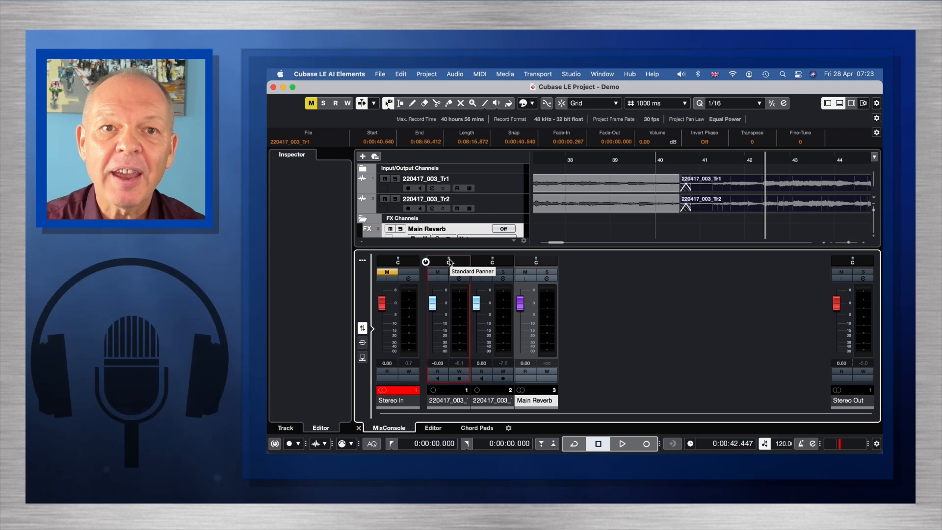
Spread the piano channels in the stereo field by panning 220417_003_Tr1 to L81 and 220417_003_Tr2 to R81.
{"action": "left_click_drag", "start_coordinate": [449, 262], "coordinate": [425, 260]}
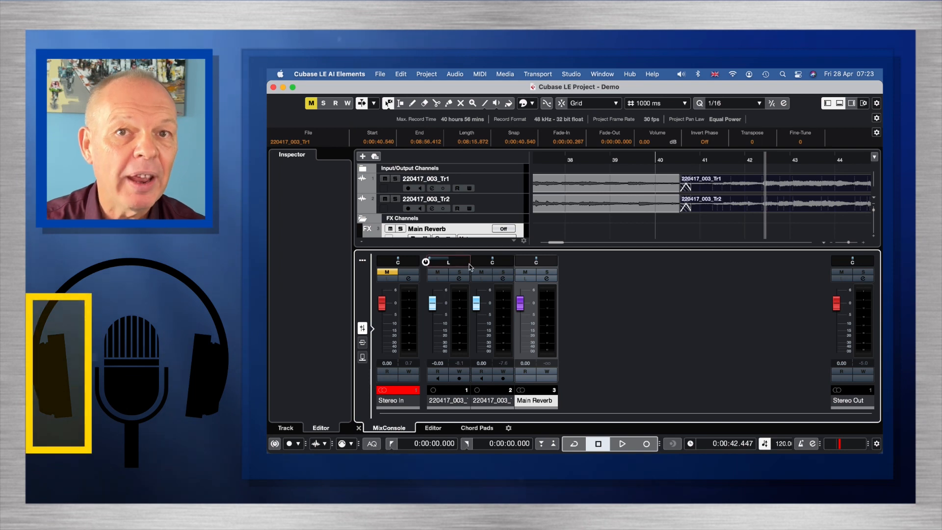
{"action": "left_click_drag", "start_coordinate": [493, 260], "coordinate": [516, 260]}
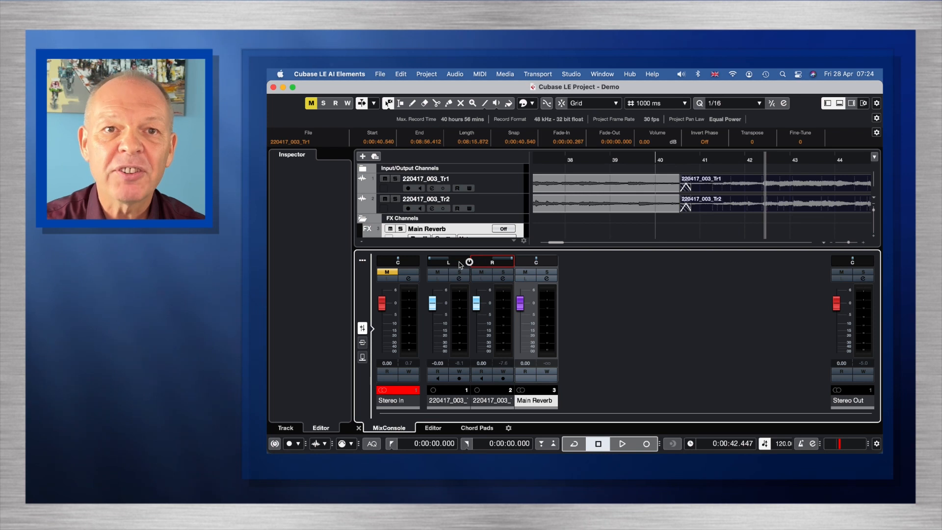
{"action": "left_click_drag", "start_coordinate": [427, 261], "coordinate": [434, 261]}
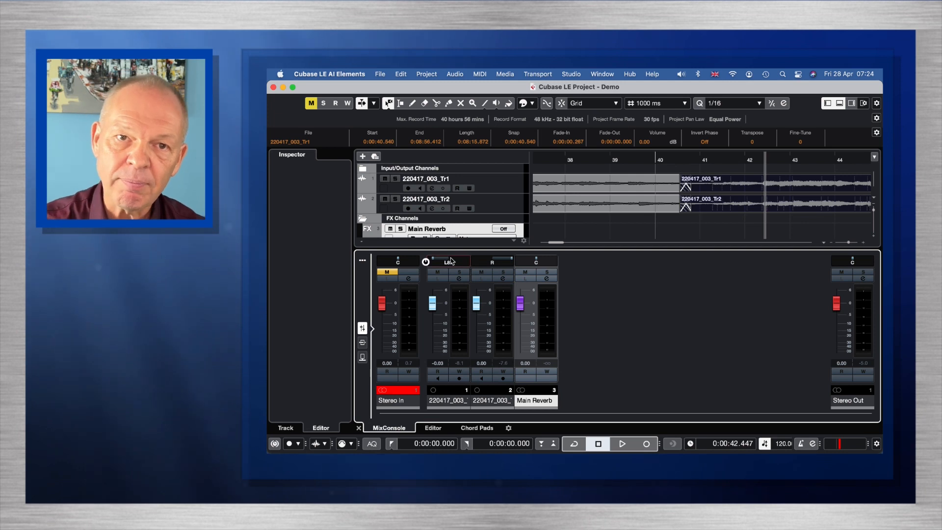
{"action": "left_click_drag", "start_coordinate": [513, 261], "coordinate": [489, 262]}
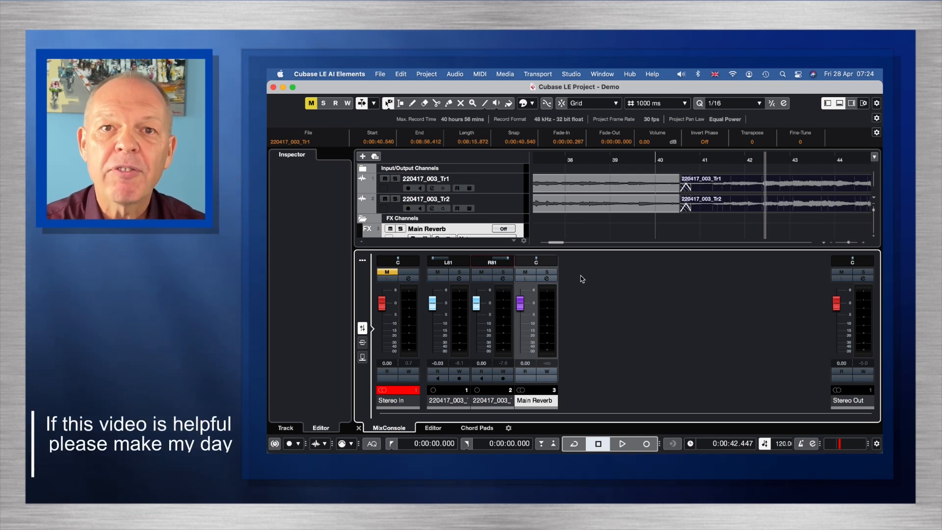
{"action": "left_click", "coordinate": [529, 263]}
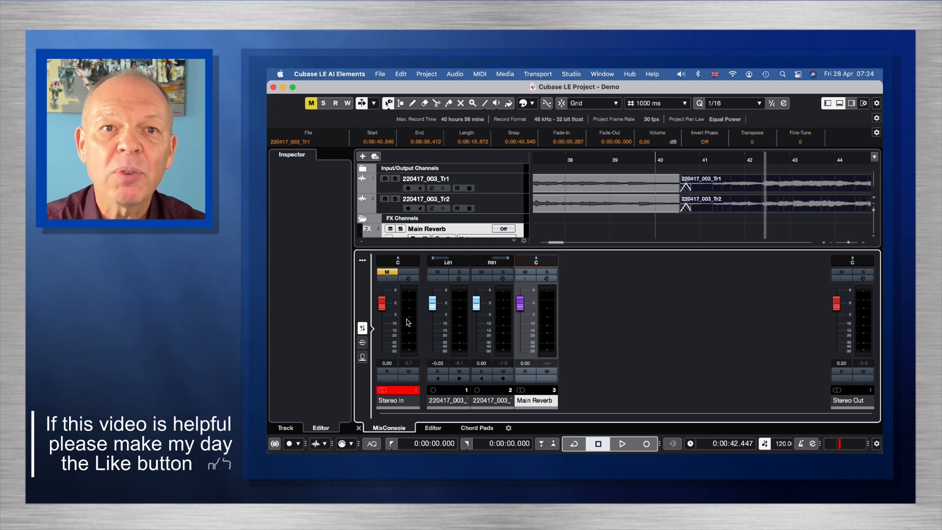
Open the RoomWorks SE insert of the Main Reverb channel and set its mix to 100%.
{"action": "left_click", "coordinate": [362, 342]}
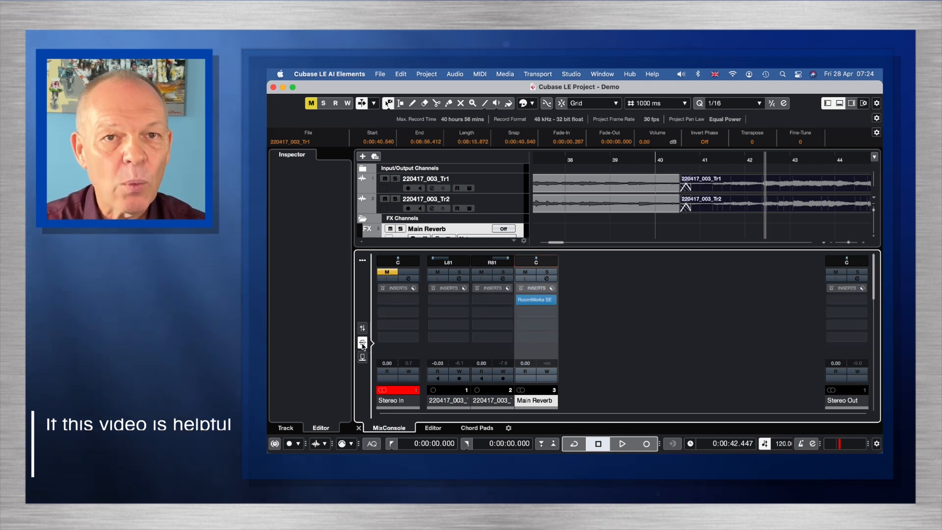
{"action": "mouse_move", "coordinate": [536, 305]}
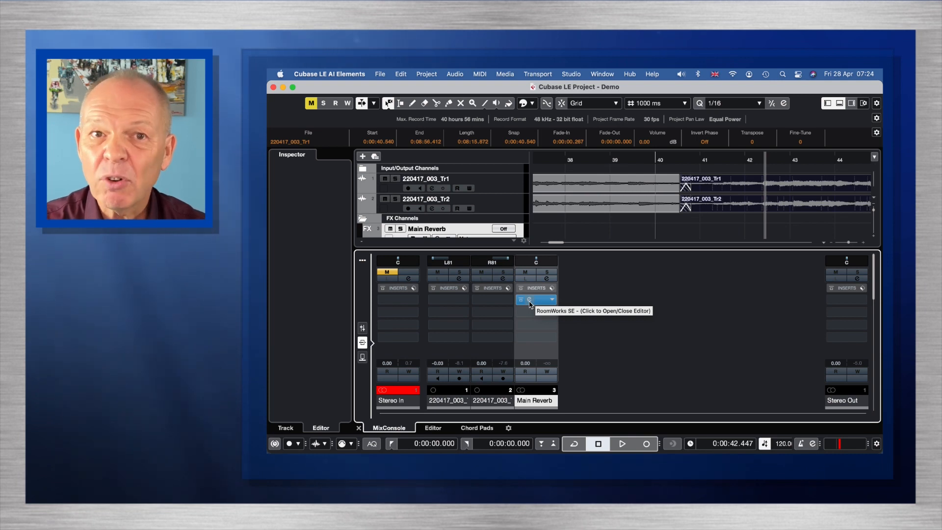
{"action": "left_click", "coordinate": [529, 300]}
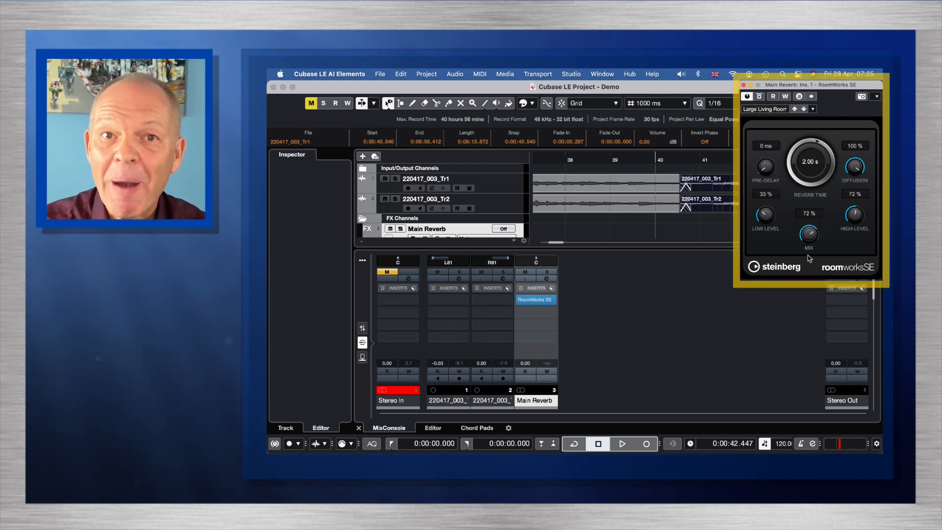
Play the project from about 38 seconds and lower the Main Reverb channel's fader to about -18.7 dB.
{"action": "left_click", "coordinate": [362, 331]}
{"action": "left_click", "coordinate": [362, 328]}
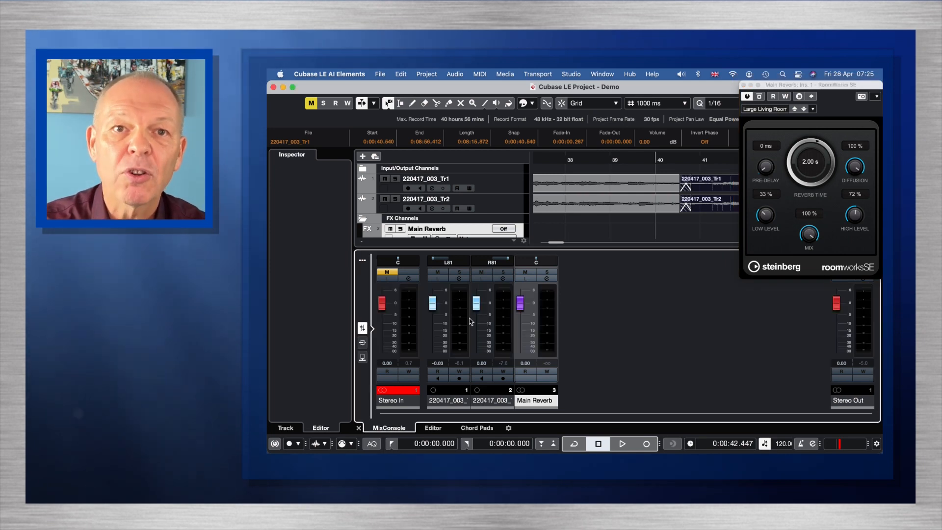
{"action": "left_click", "coordinate": [570, 160]}
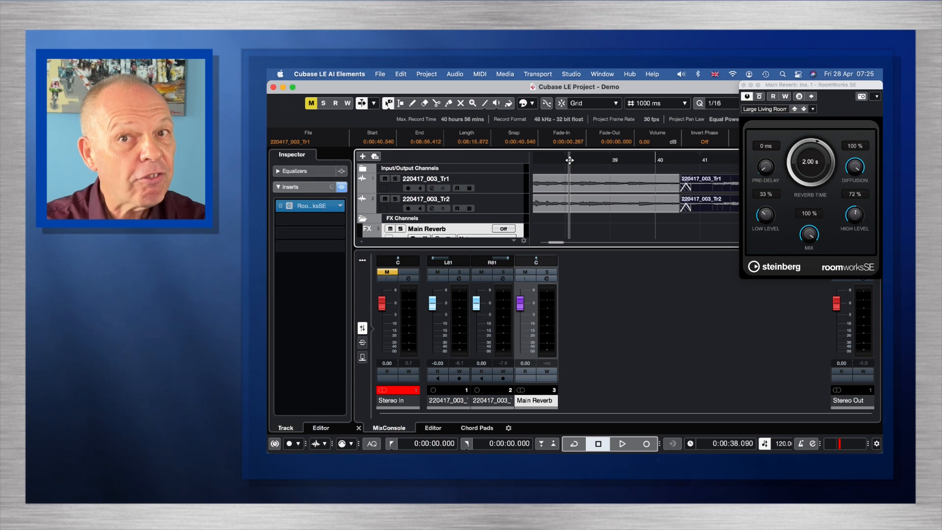
{"action": "key", "text": "space"}
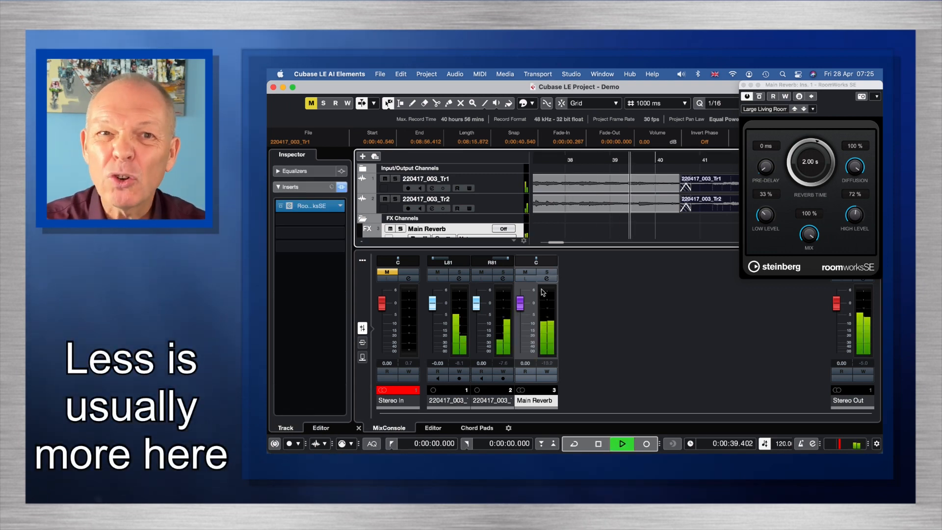
{"action": "left_click_drag", "start_coordinate": [521, 304], "coordinate": [521, 335]}
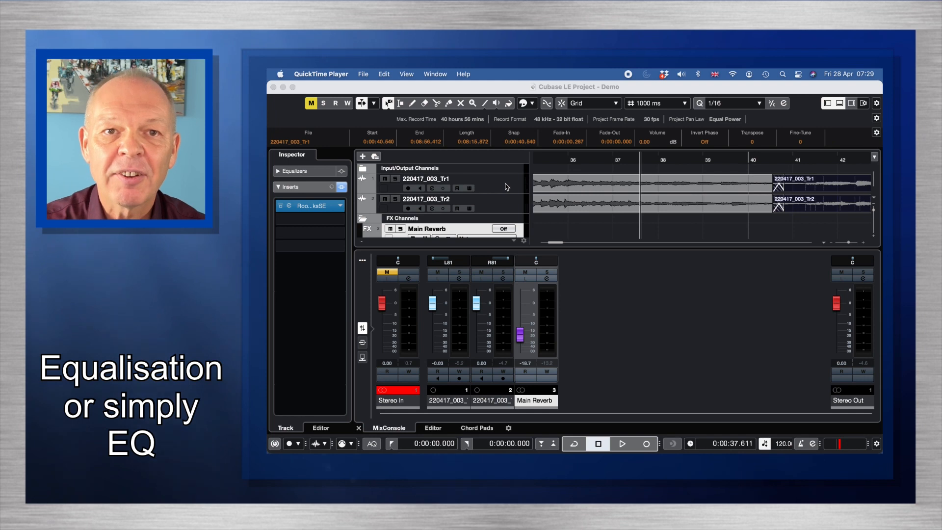
Open the Stereo Out channel's equalizer and play a passage to examine its frequency spectrum.
{"action": "left_click", "coordinate": [864, 280]}
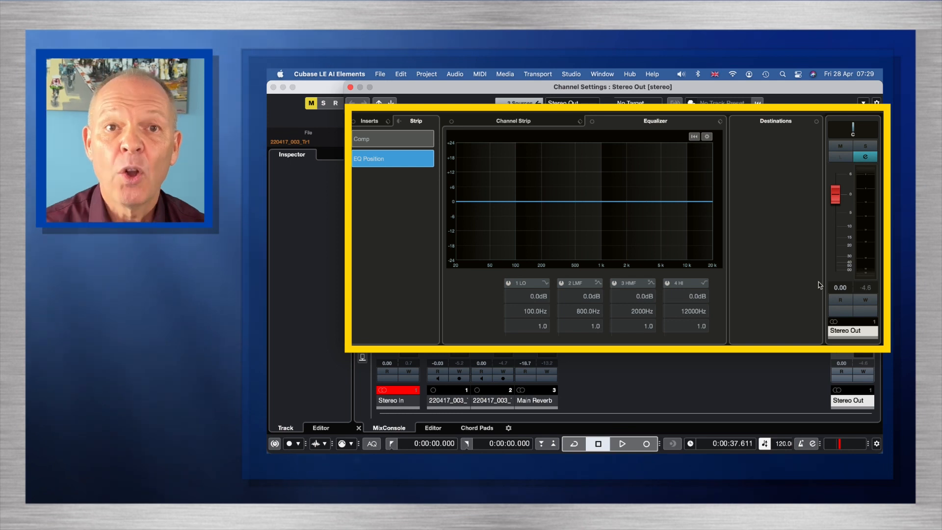
{"action": "left_click", "coordinate": [660, 123]}
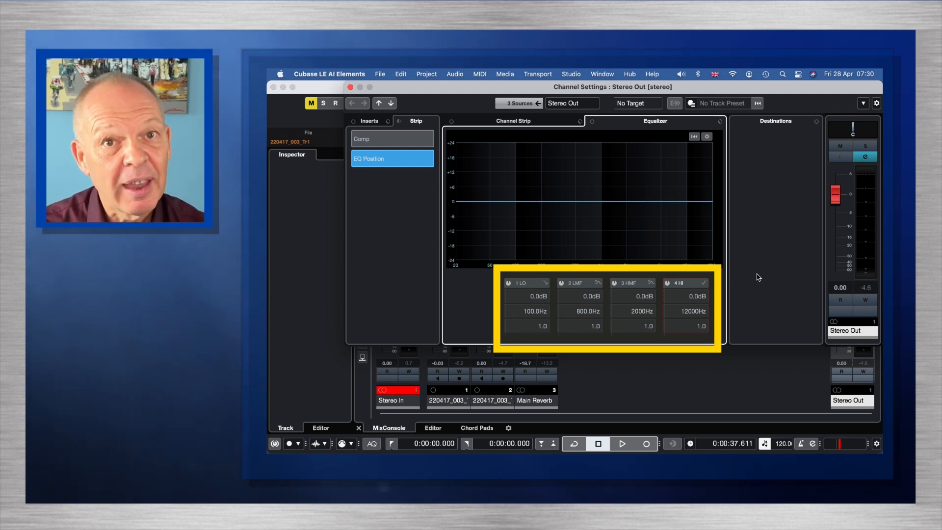
{"action": "key", "text": "space"}
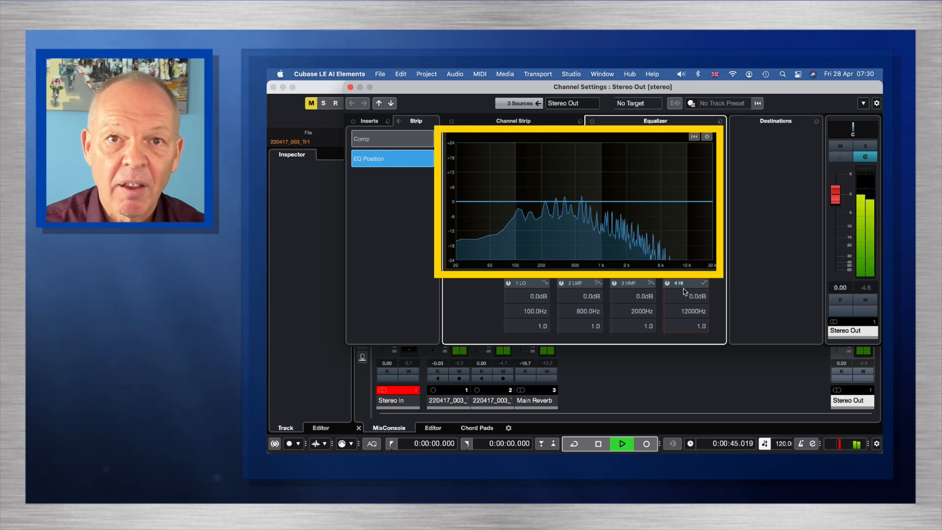
{"action": "key", "text": "space"}
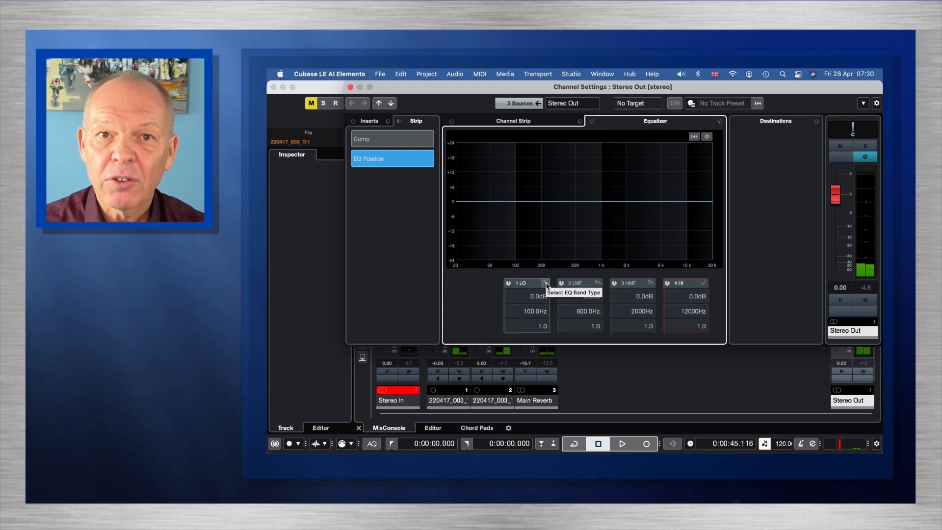
Check the LO band's on/off switch and the filter types offered for the LO, LMF and HMF bands of the Stereo Out equalizer.
{"action": "left_click", "coordinate": [508, 284]}
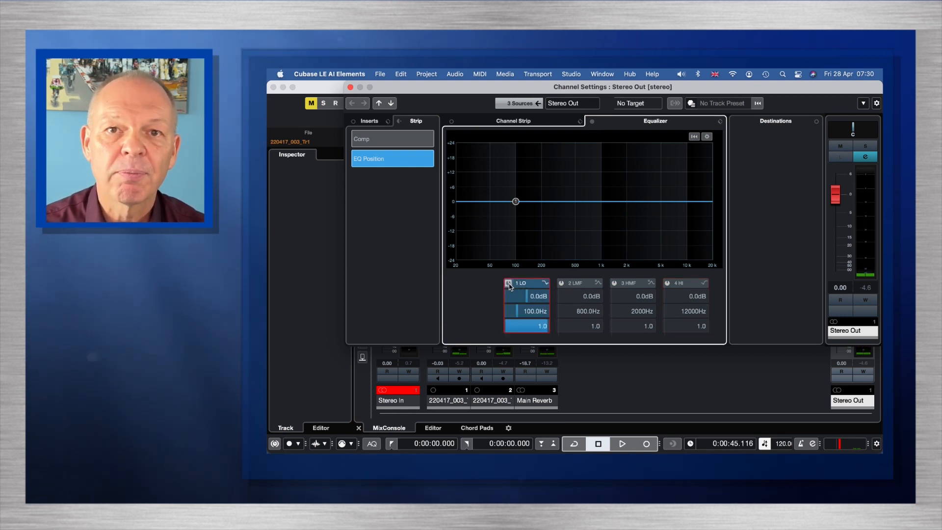
{"action": "left_click", "coordinate": [509, 284]}
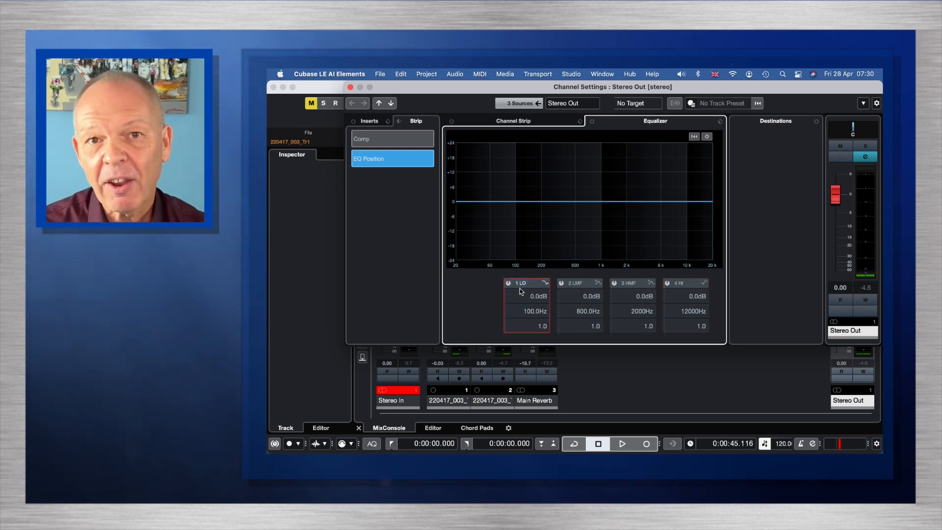
{"action": "left_click", "coordinate": [545, 284]}
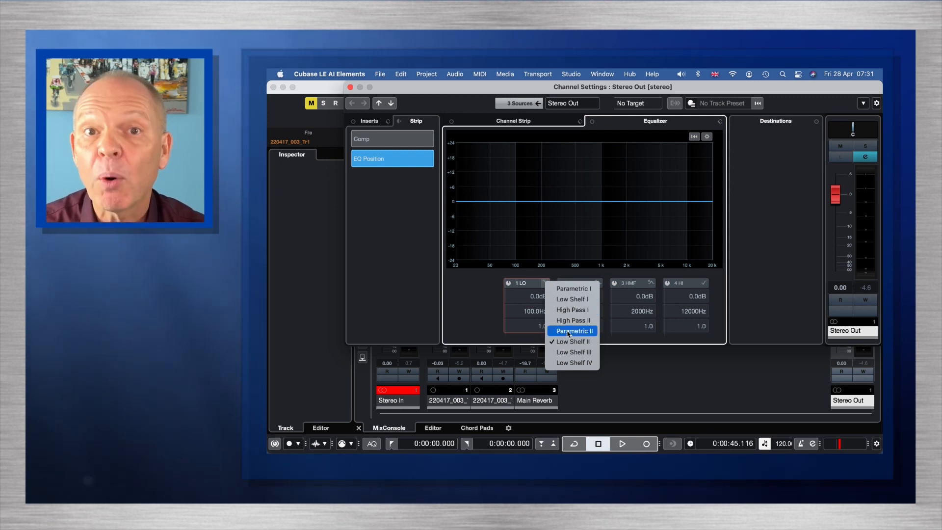
{"action": "left_click", "coordinate": [564, 347]}
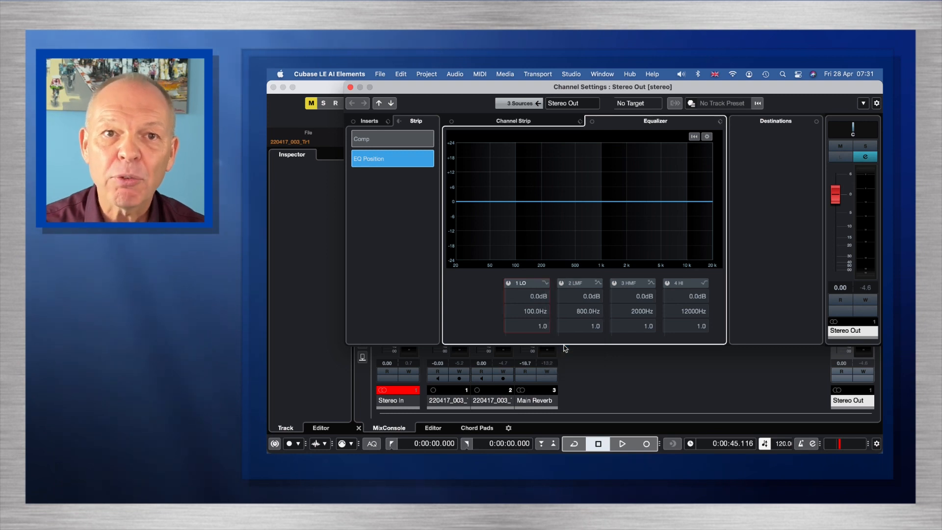
{"action": "left_click", "coordinate": [598, 283]}
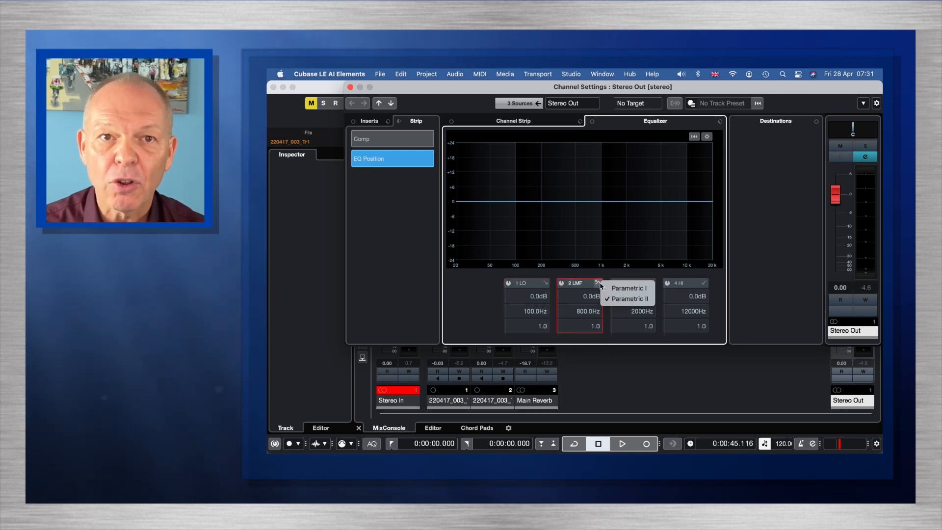
{"action": "left_click", "coordinate": [600, 285]}
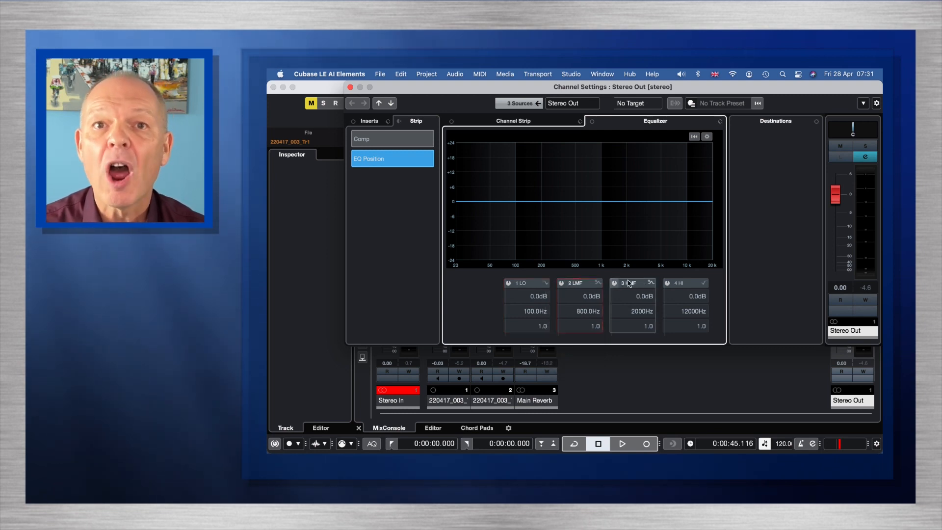
{"action": "left_click", "coordinate": [651, 283]}
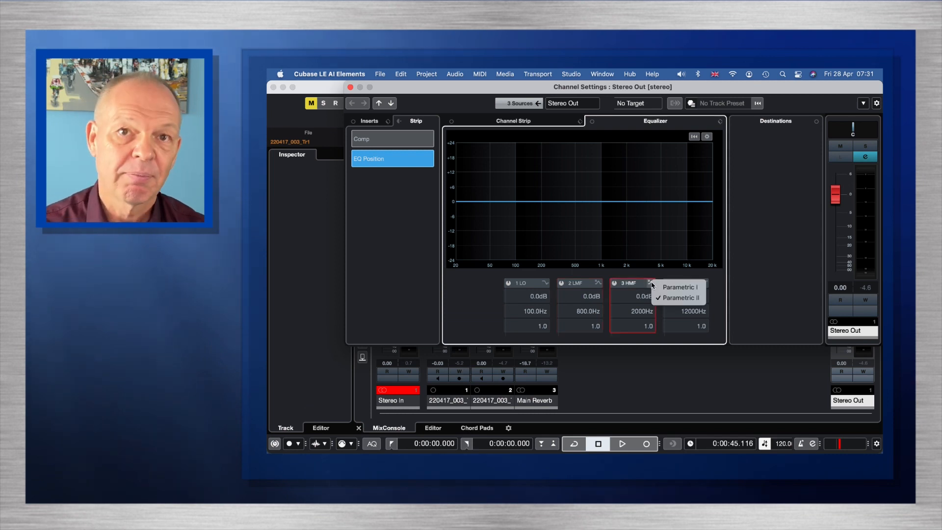
{"action": "left_click", "coordinate": [651, 284]}
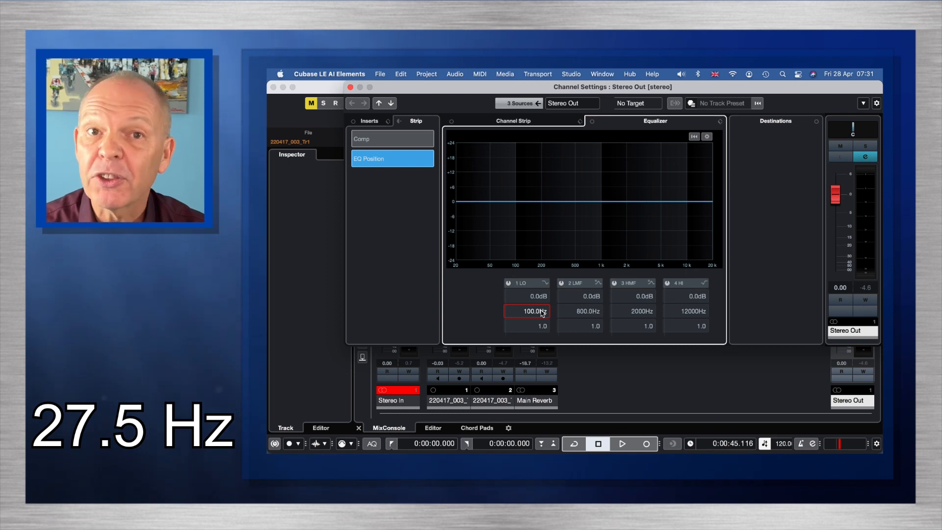
Check the on/off switches of the Stereo Out equalizer's LO and HI bands.
{"action": "left_click", "coordinate": [508, 283]}
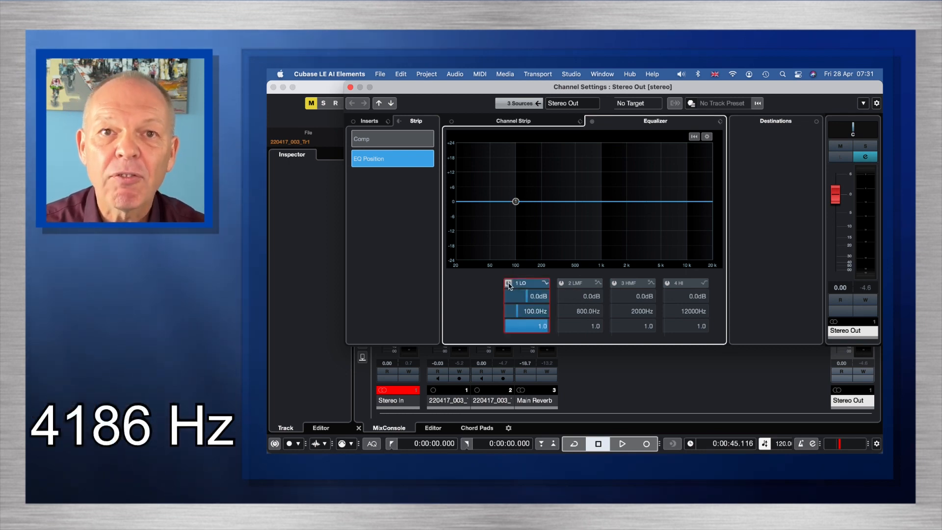
{"action": "left_click", "coordinate": [508, 283]}
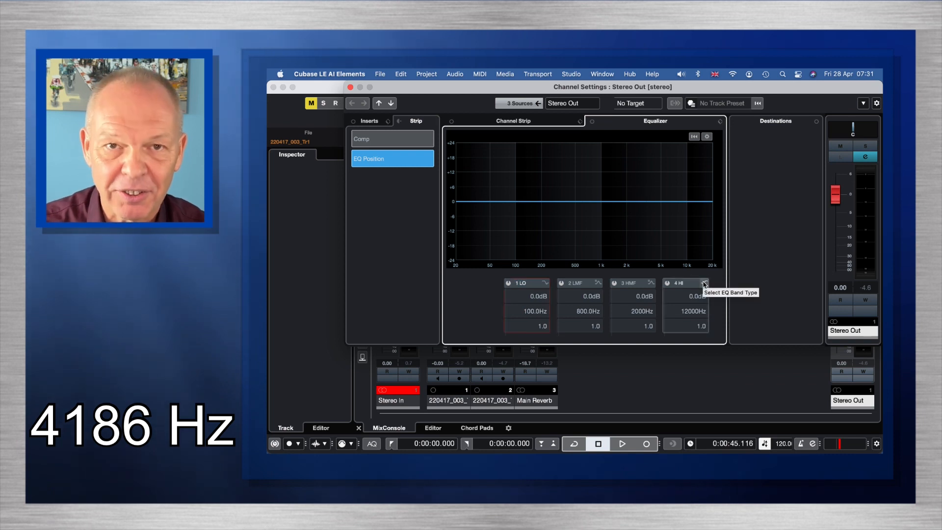
{"action": "left_click", "coordinate": [667, 283]}
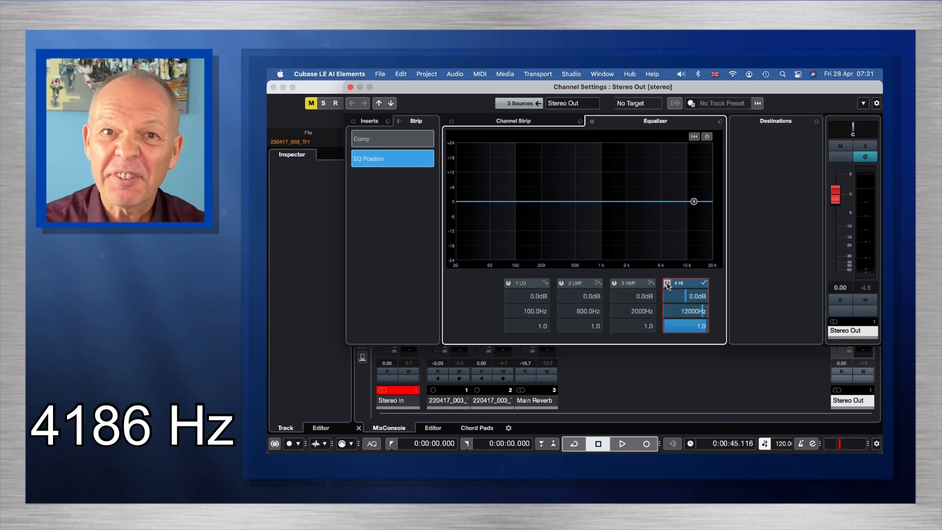
{"action": "left_click", "coordinate": [667, 283]}
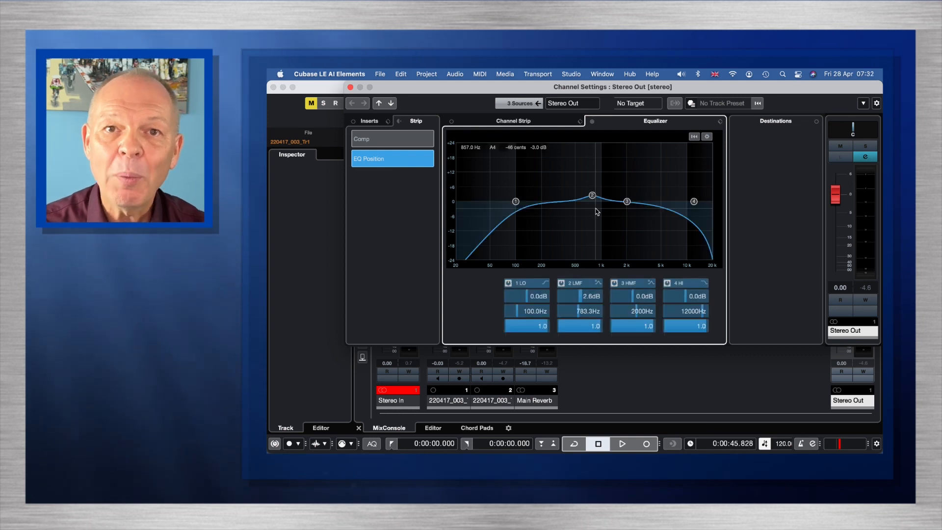
Play a passage through the equalizer curve and check the filter types assigned to the LO and HI bands.
{"action": "key", "text": "space"}
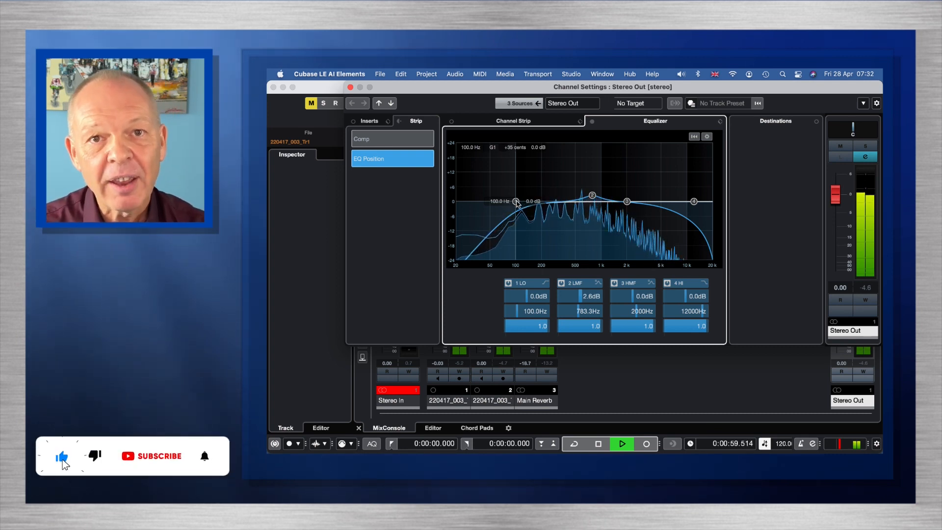
{"action": "key", "text": "space"}
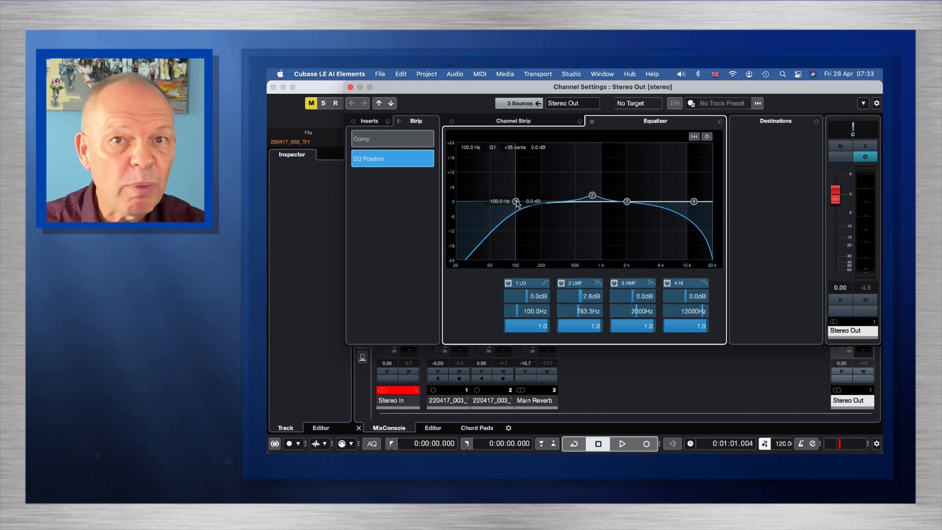
{"action": "left_click", "coordinate": [544, 284]}
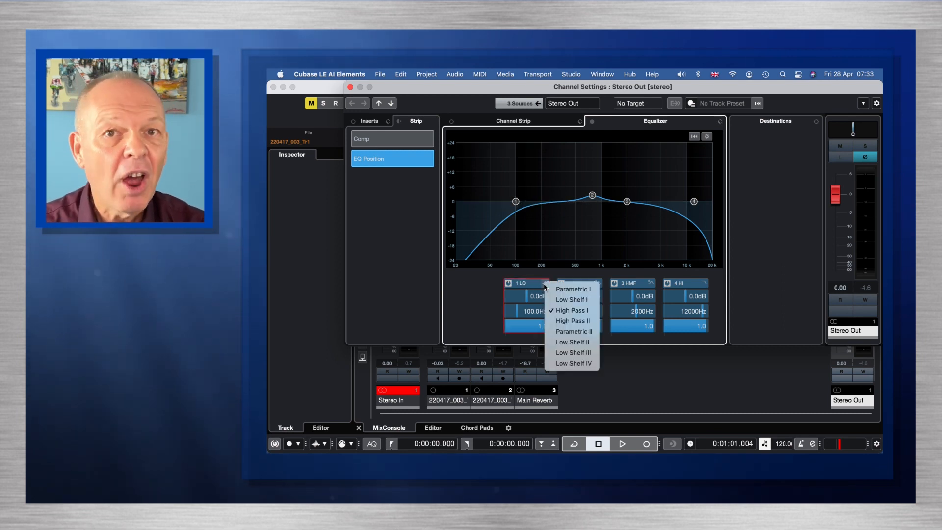
{"action": "left_click", "coordinate": [544, 286]}
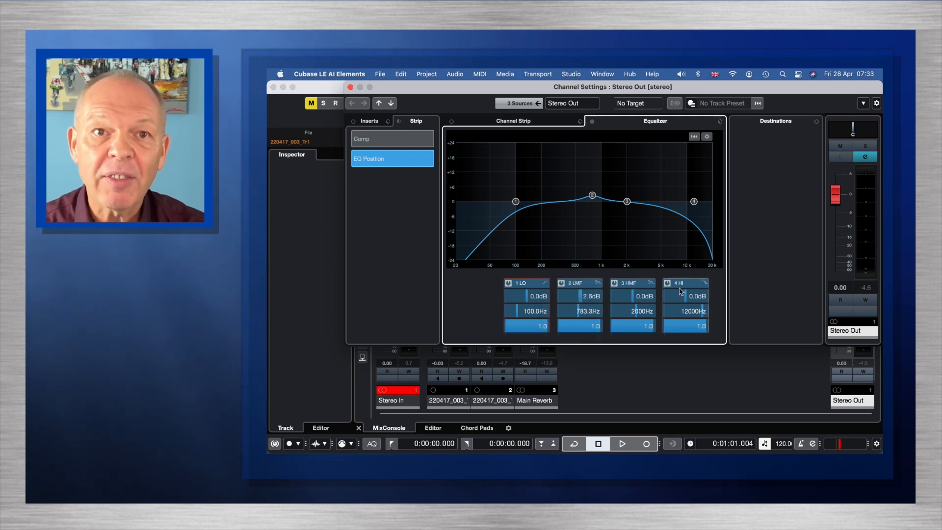
{"action": "left_click", "coordinate": [705, 284]}
{"action": "left_click", "coordinate": [705, 284]}
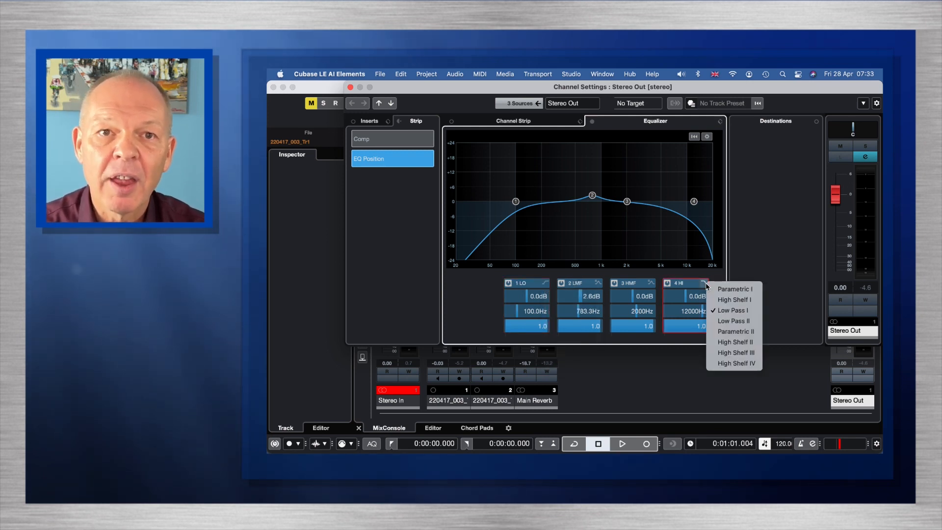
{"action": "left_click", "coordinate": [706, 285]}
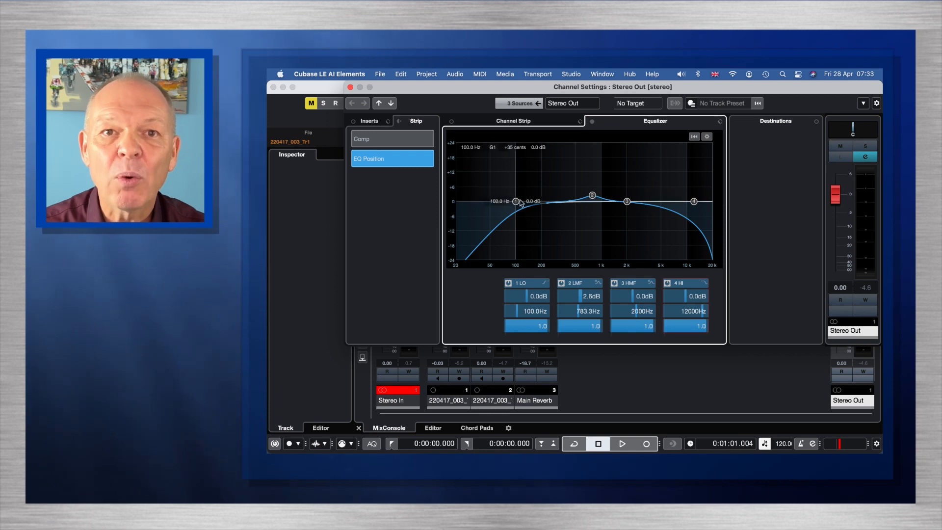
Move the LO band to about 27.7 Hz and 0.8 dB, and shift the LMF band down to about 100 Hz.
{"action": "left_click_drag", "start_coordinate": [516, 201], "coordinate": [468, 200]}
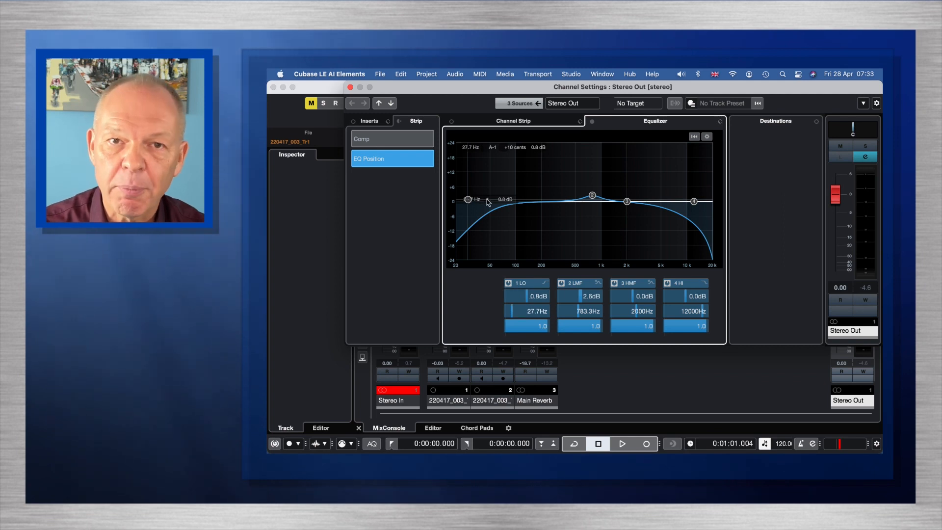
{"action": "left_click_drag", "start_coordinate": [592, 196], "coordinate": [516, 198]}
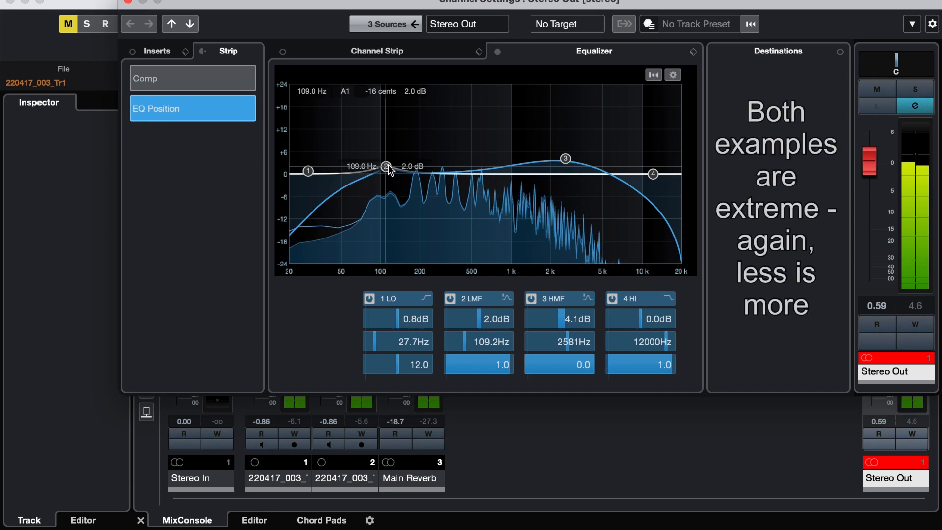
During playback, try an LMF boost of about 19.9 dB, cut it to about -22.4 dB and return it to about 1.4 dB.
{"action": "left_click_drag", "start_coordinate": [388, 167], "coordinate": [389, 101]}
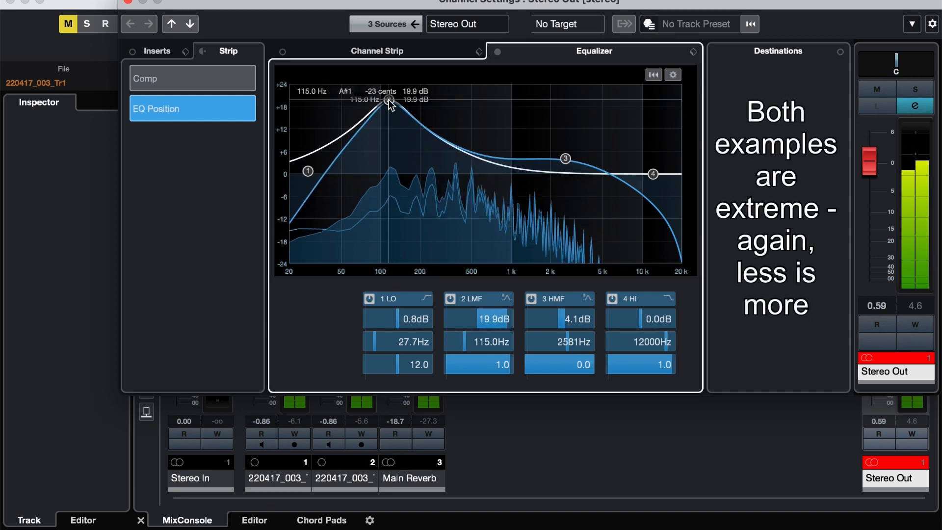
{"action": "left_click_drag", "start_coordinate": [389, 102], "coordinate": [392, 260]}
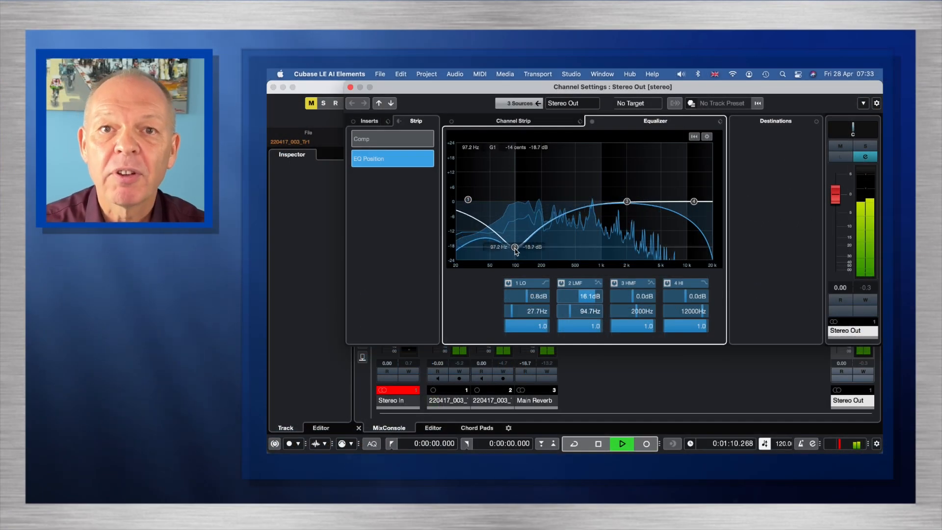
{"action": "left_click_drag", "start_coordinate": [516, 251], "coordinate": [516, 260]}
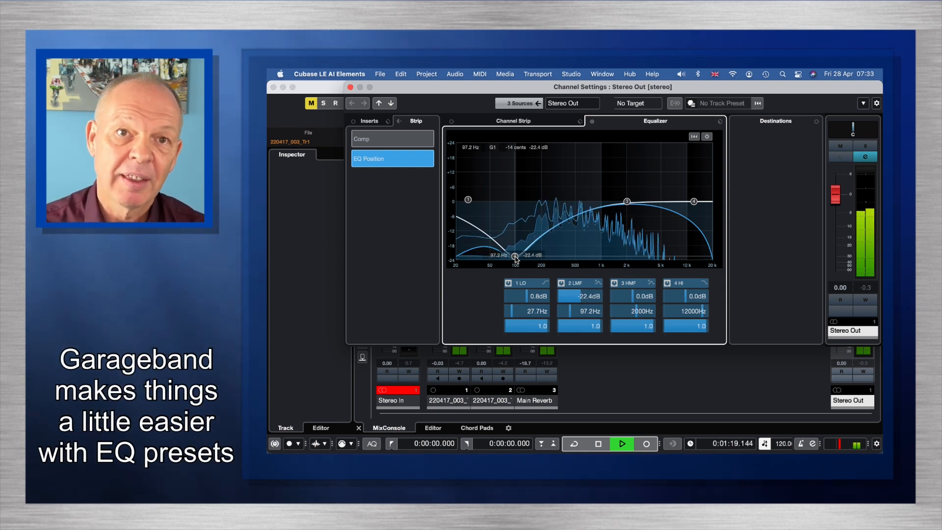
{"action": "left_click_drag", "start_coordinate": [515, 256], "coordinate": [515, 200]}
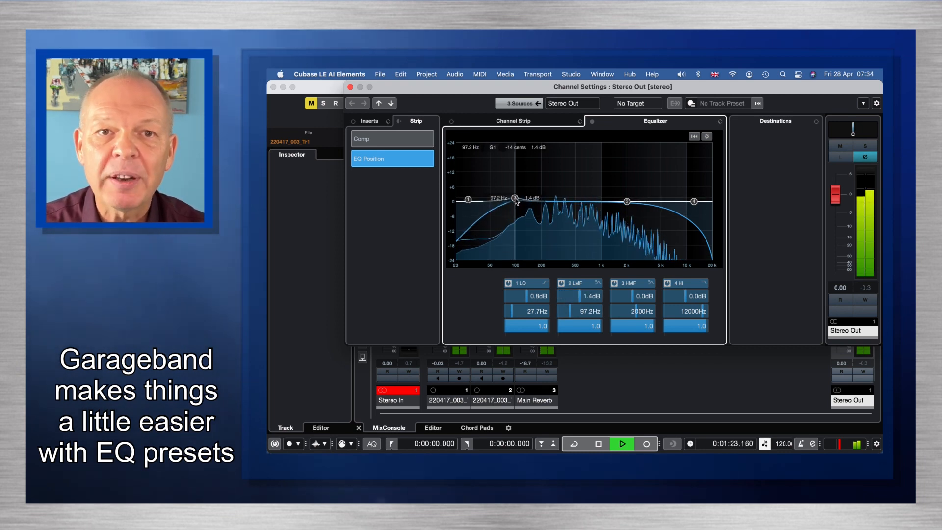
Boost the LMF band to about 6.5 dB at 157 Hz and the HMF band to about 10.2 dB at 2419 Hz.
{"action": "left_click_drag", "start_coordinate": [516, 201], "coordinate": [534, 189]}
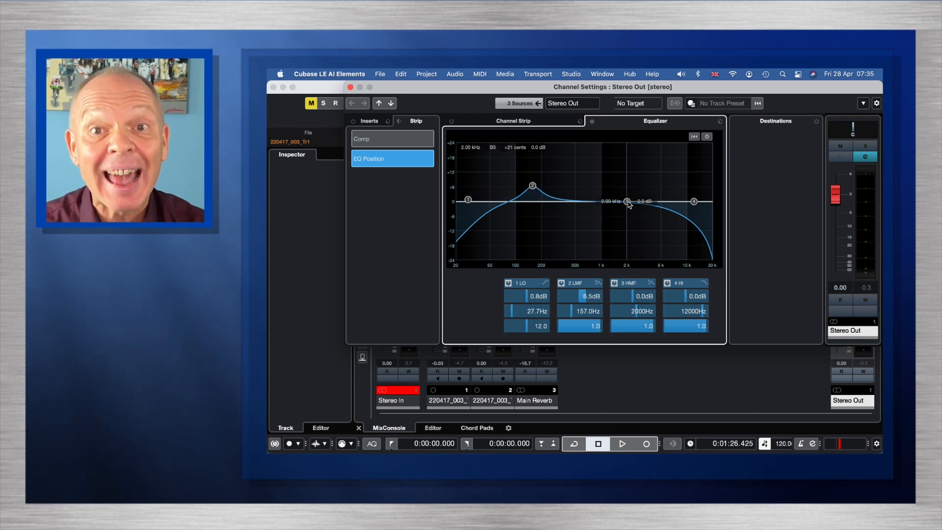
{"action": "left_click_drag", "start_coordinate": [627, 201], "coordinate": [635, 178]}
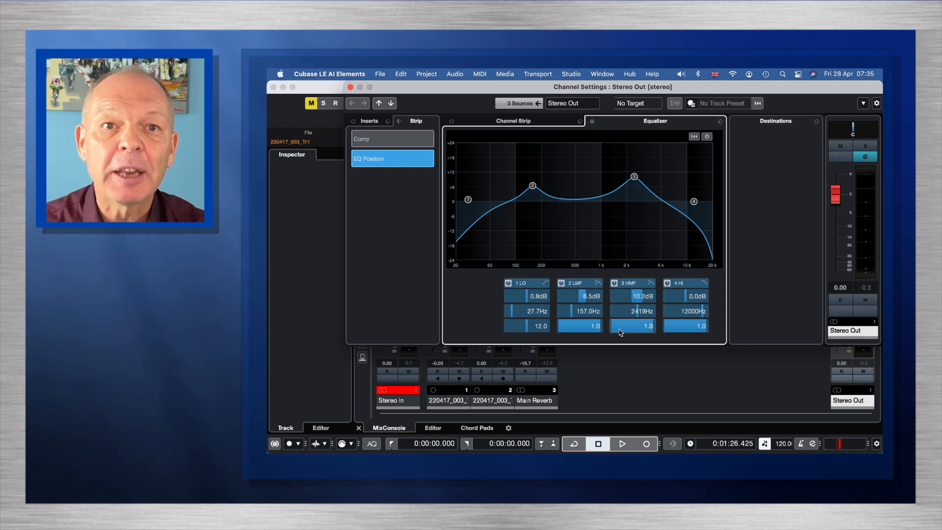
Try a Q-factor of 12.0 on the HMF band, set it to 0.0 and play a passage with it.
{"action": "mouse_move", "coordinate": [634, 328]}
{"action": "left_mouse_down"}
{"action": "mouse_move", "coordinate": [658, 329]}
{"action": "mouse_move", "coordinate": [613, 331]}
{"action": "mouse_move", "coordinate": [650, 326]}
{"action": "left_mouse_up"}
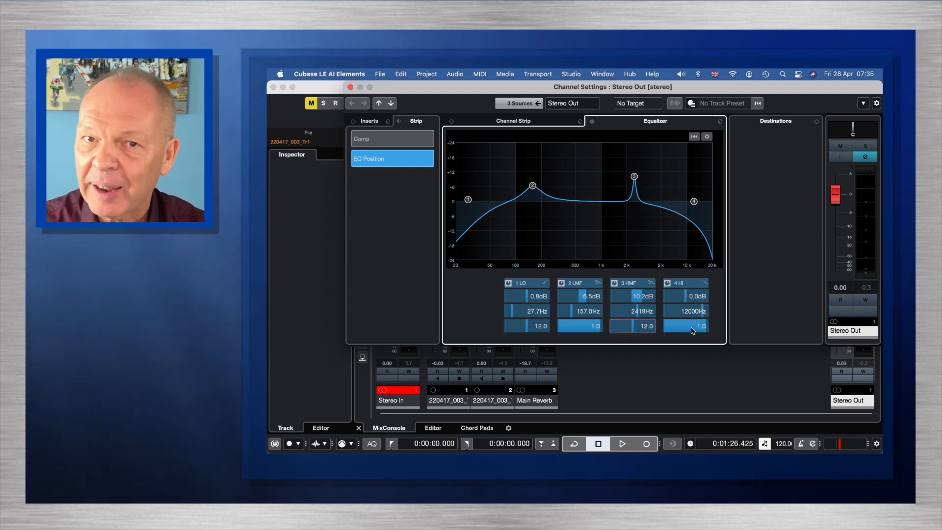
{"action": "left_click_drag", "start_coordinate": [652, 328], "coordinate": [623, 329]}
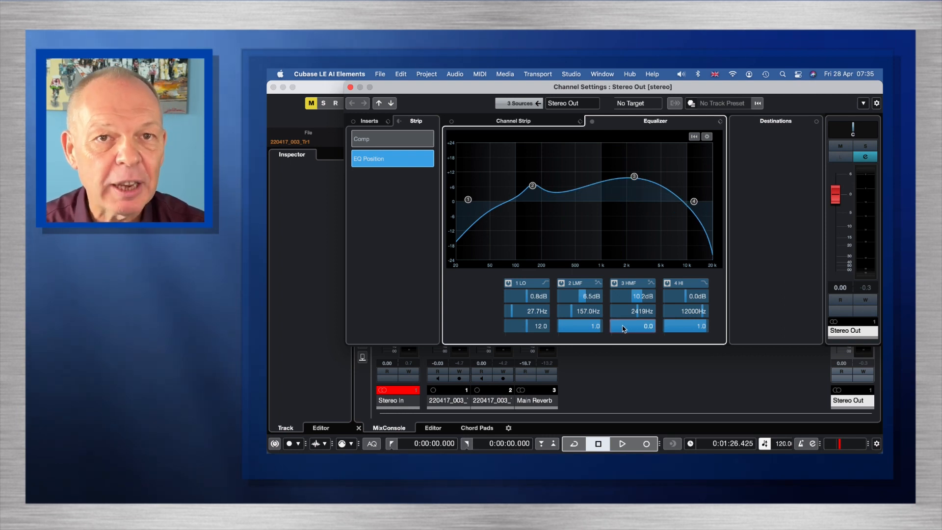
{"action": "key", "text": "space"}
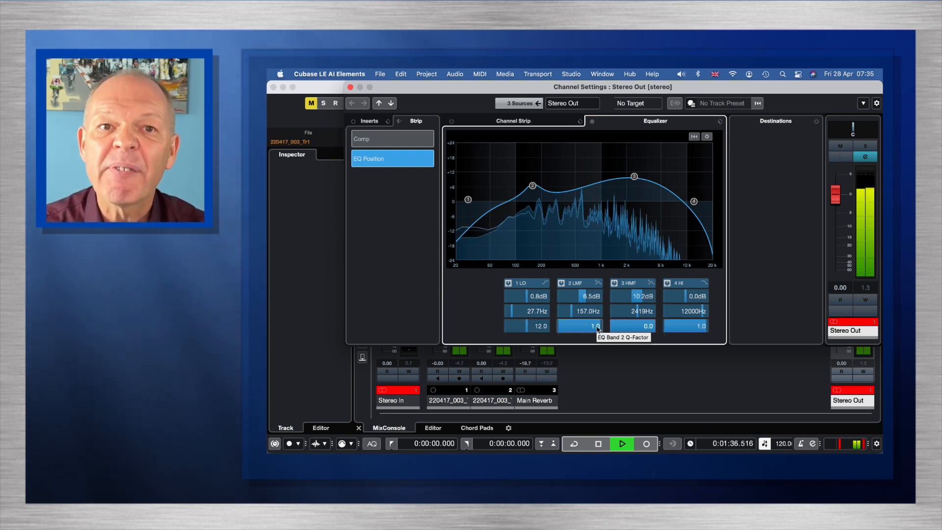
{"action": "key", "text": "space"}
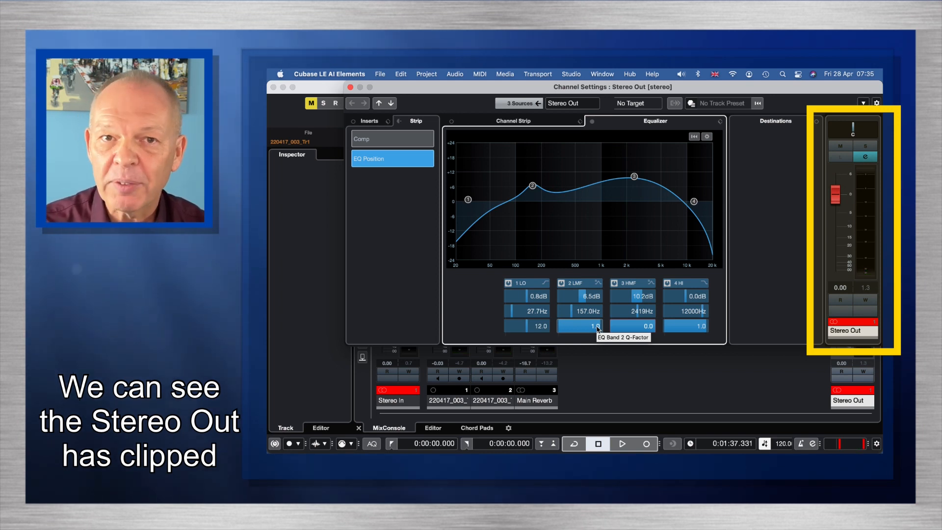
Lower the HMF band to about 4.1 dB and the LMF band to about 3.7 dB, and close the Stereo Out channel settings.
{"action": "mouse_move", "coordinate": [635, 178]}
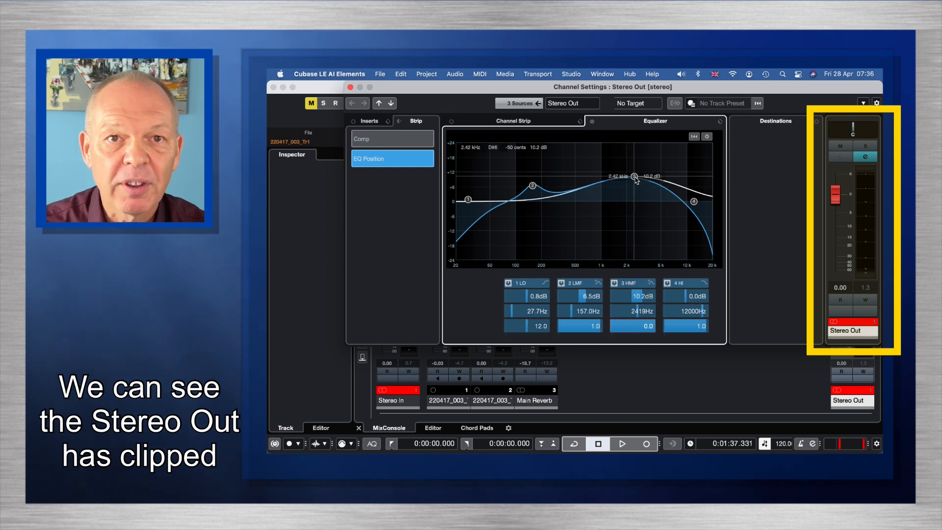
{"action": "left_click_drag", "start_coordinate": [635, 180], "coordinate": [638, 195]}
{"action": "mouse_move", "coordinate": [534, 187]}
{"action": "left_click_drag", "start_coordinate": [533, 189], "coordinate": [535, 195]}
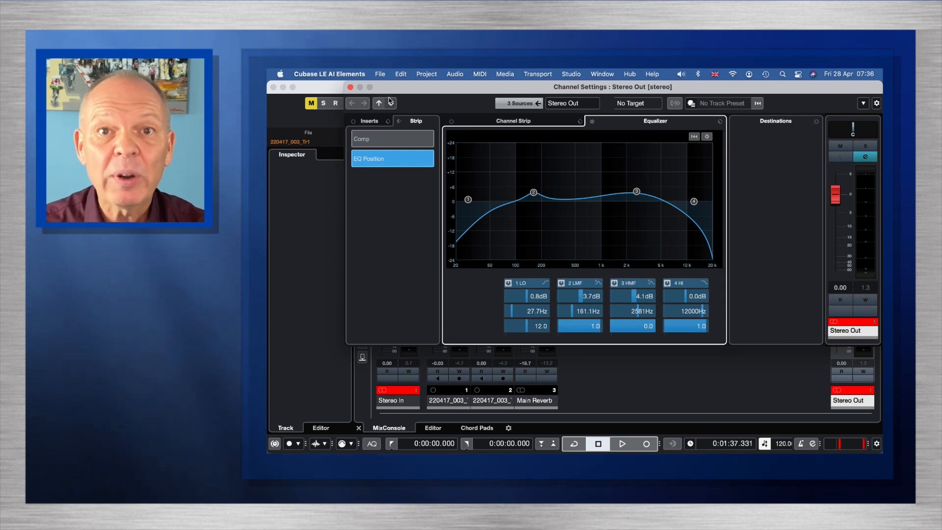
{"action": "left_click", "coordinate": [350, 87]}
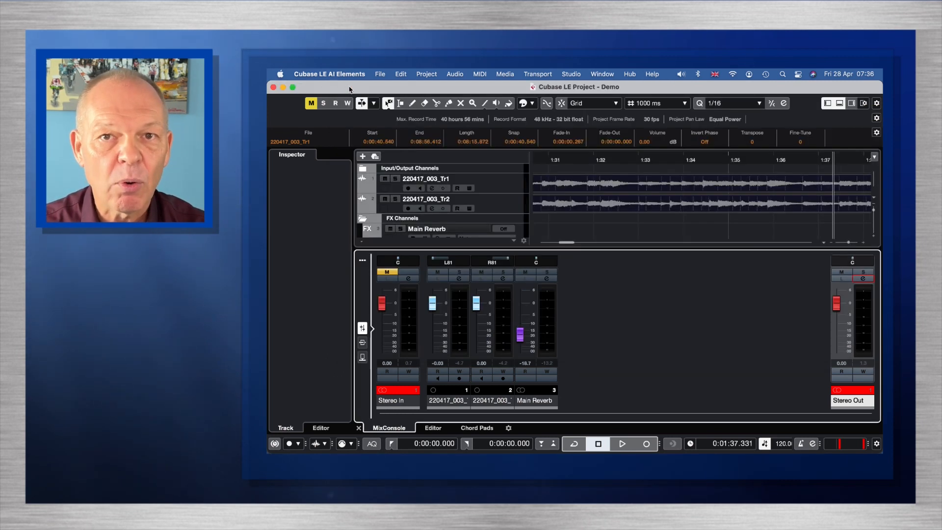
Lower the faders of both piano tracks to about -0.86 dB.
{"action": "left_click_drag", "start_coordinate": [476, 303], "coordinate": [432, 306]}
{"action": "left_click", "coordinate": [476, 307]}
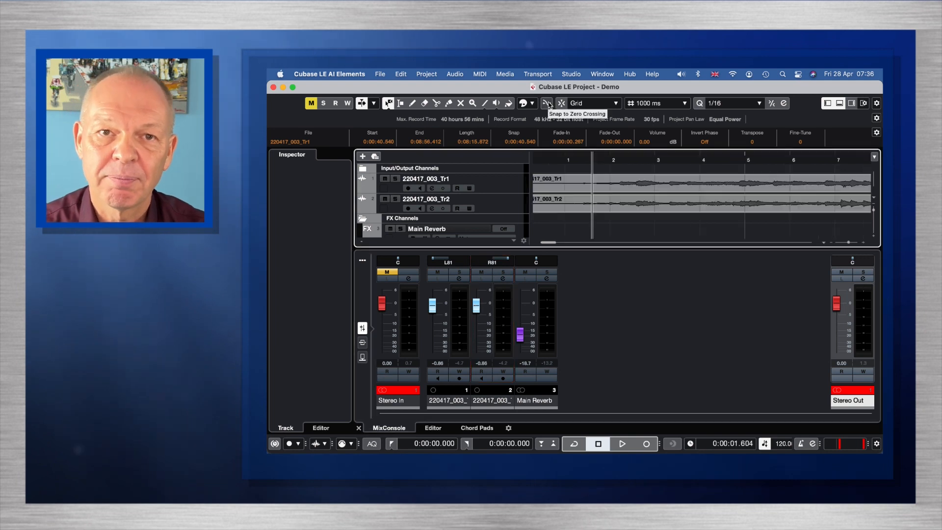
With the Range Selection tool, set the locators from about 0:00:01.732 to 0:00:24.067 and activate the cycle range.
{"action": "left_click", "coordinate": [400, 104]}
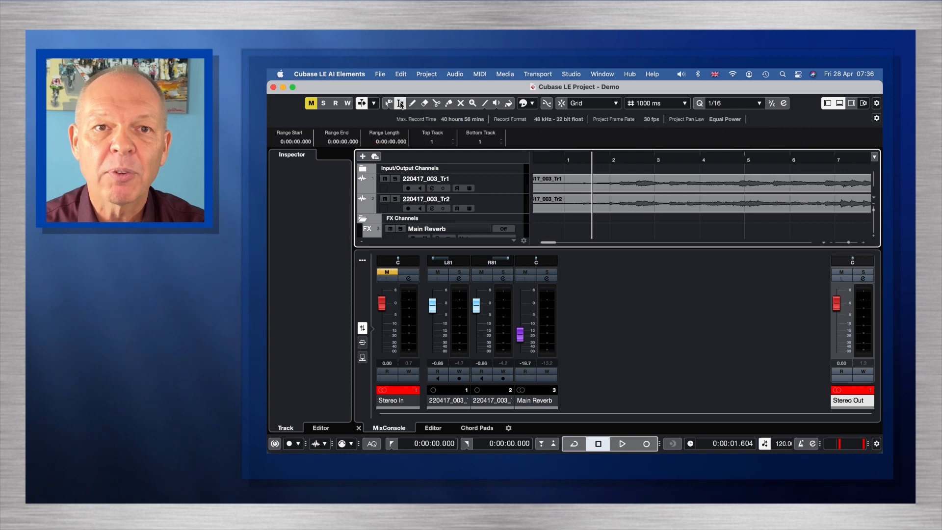
{"action": "left_click", "coordinate": [599, 160]}
{"action": "left_click", "coordinate": [598, 159]}
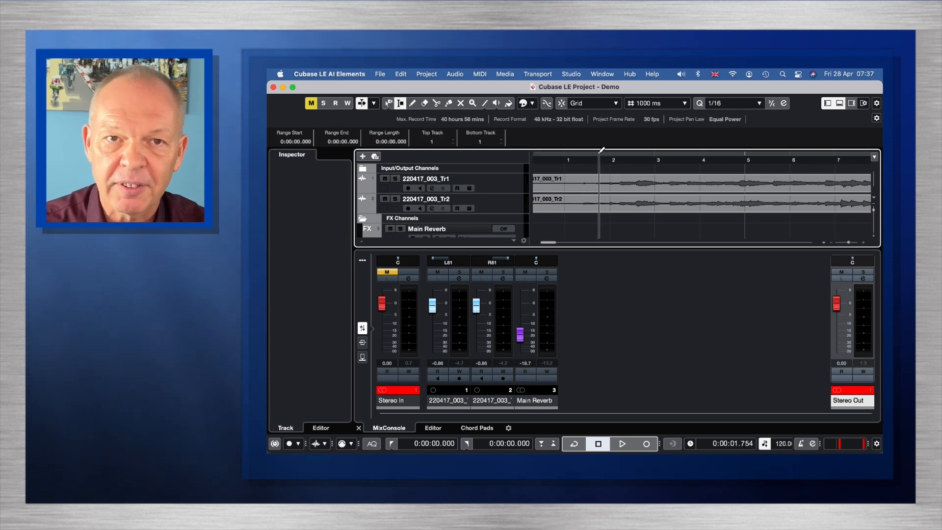
{"action": "left_click_drag", "start_coordinate": [601, 152], "coordinate": [864, 163]}
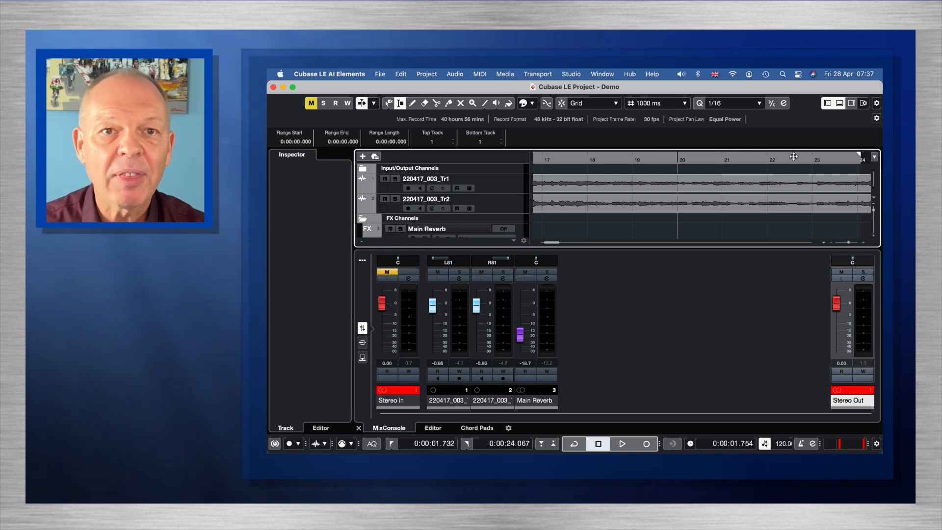
{"action": "left_click", "coordinate": [737, 154]}
Open the Audio Mixdown export for the located range.
{"action": "left_click", "coordinate": [380, 73]}
{"action": "mouse_move", "coordinate": [407, 210]}
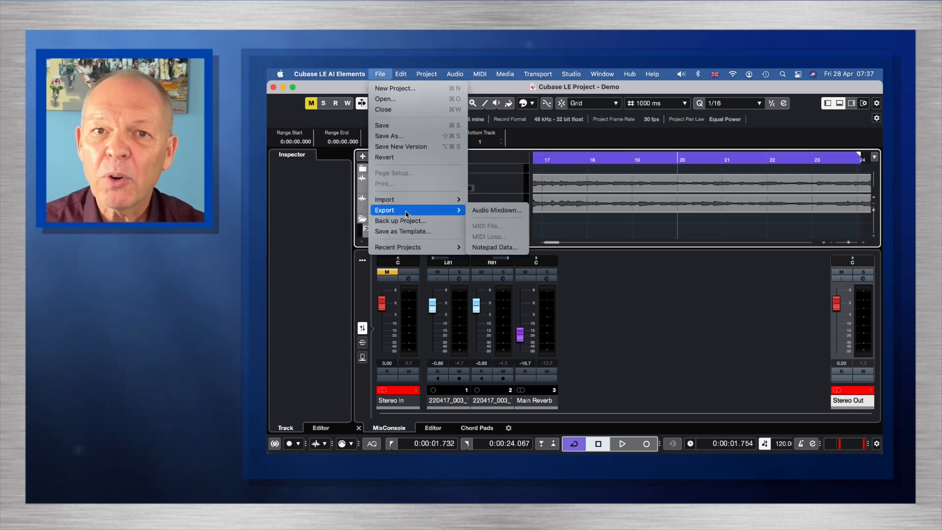
{"action": "left_click", "coordinate": [501, 215]}
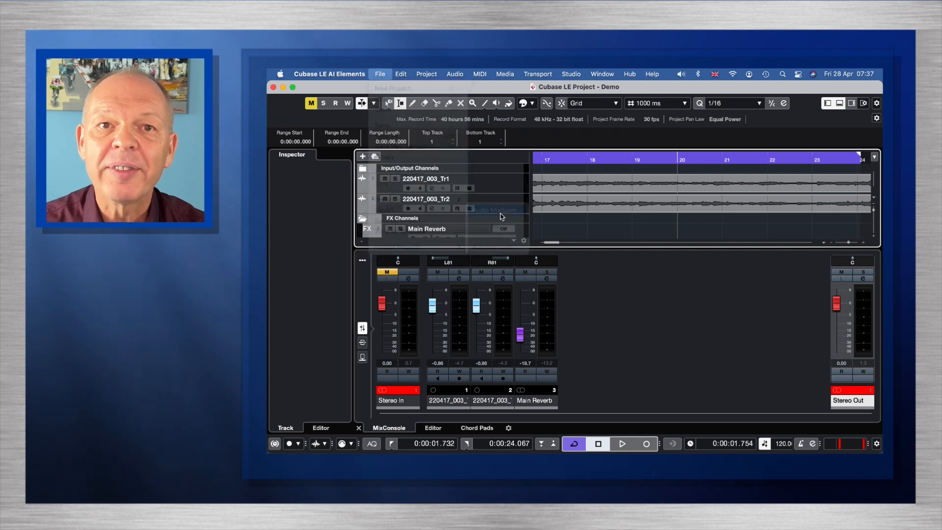